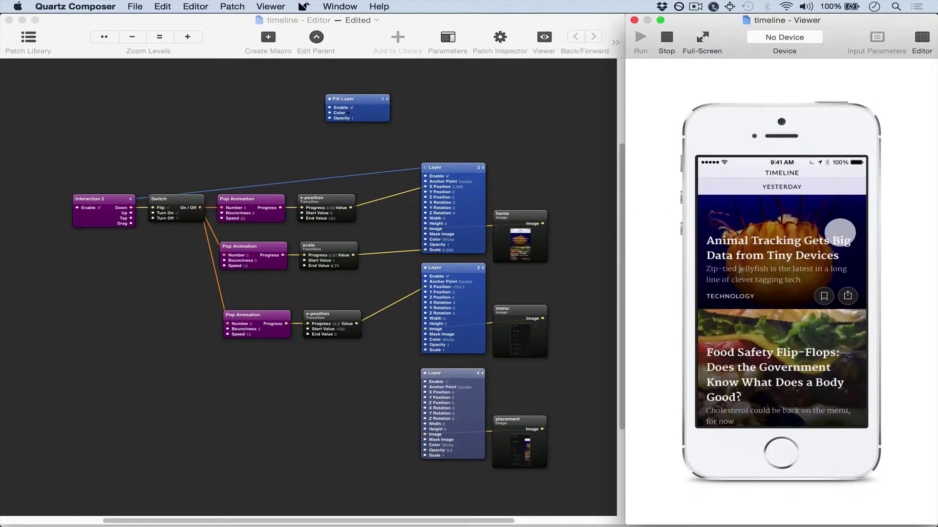
Step: Test the existing menu preview, then delete every patch except Fill Layer
{"action": "left_click", "coordinate": [834, 219]}
{"action": "left_click", "coordinate": [841, 216]}
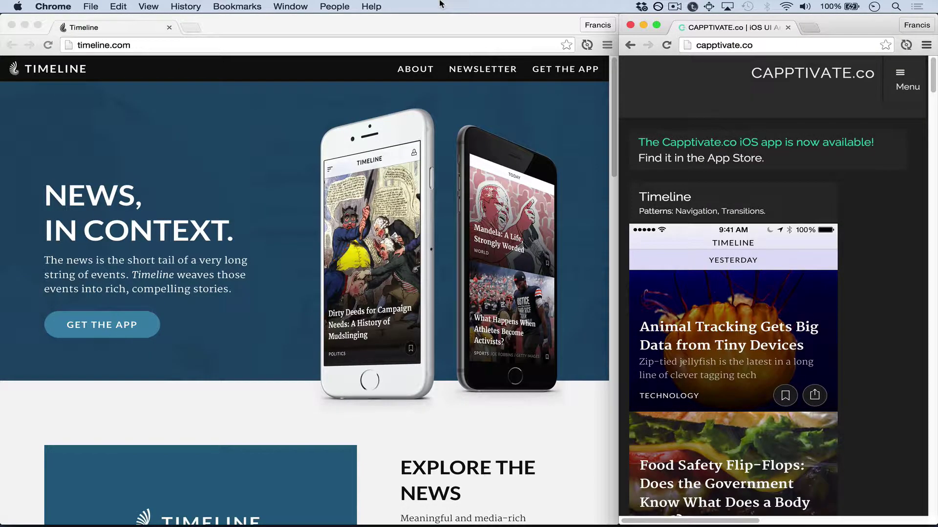
{"action": "scroll", "coordinate": [453, 161], "scroll_direction": "down", "scroll_amount": 10}
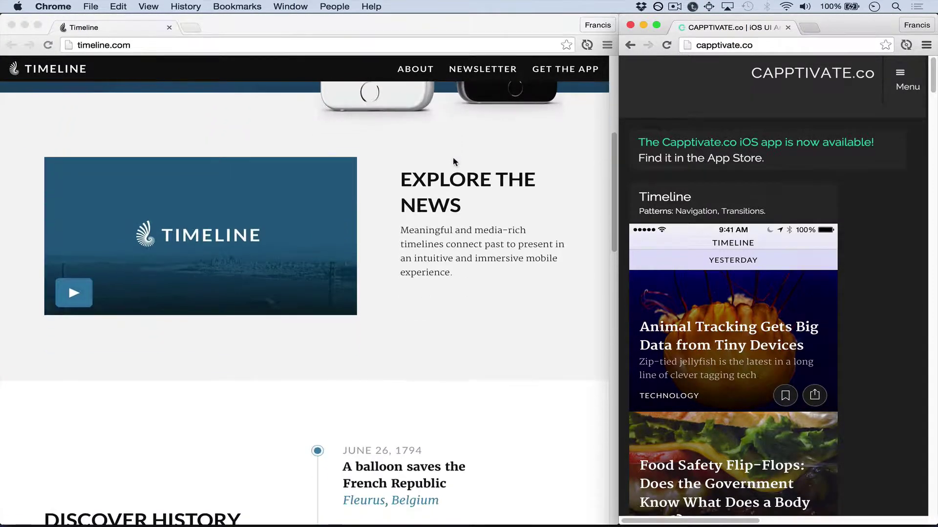
{"action": "scroll", "coordinate": [833, 141], "scroll_direction": "down", "scroll_amount": 3}
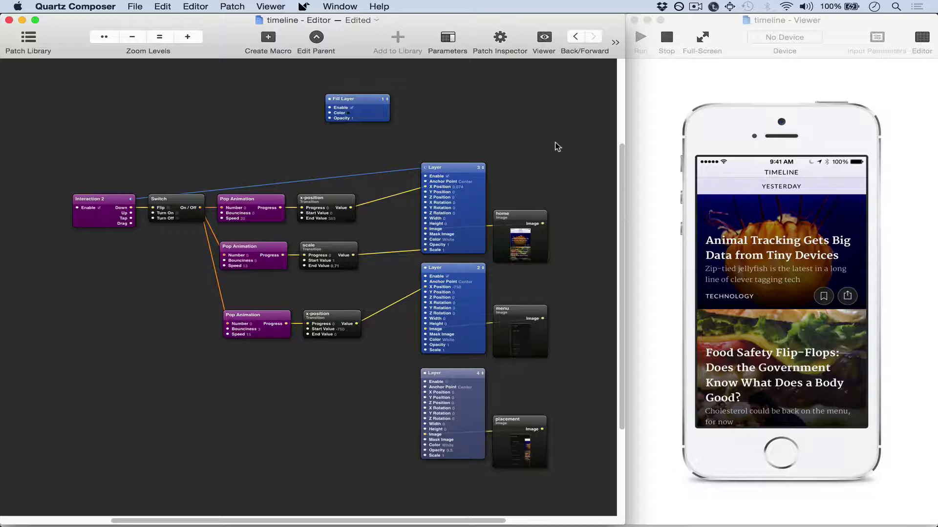
{"action": "left_click_drag", "start_coordinate": [567, 142], "coordinate": [157, 502]}
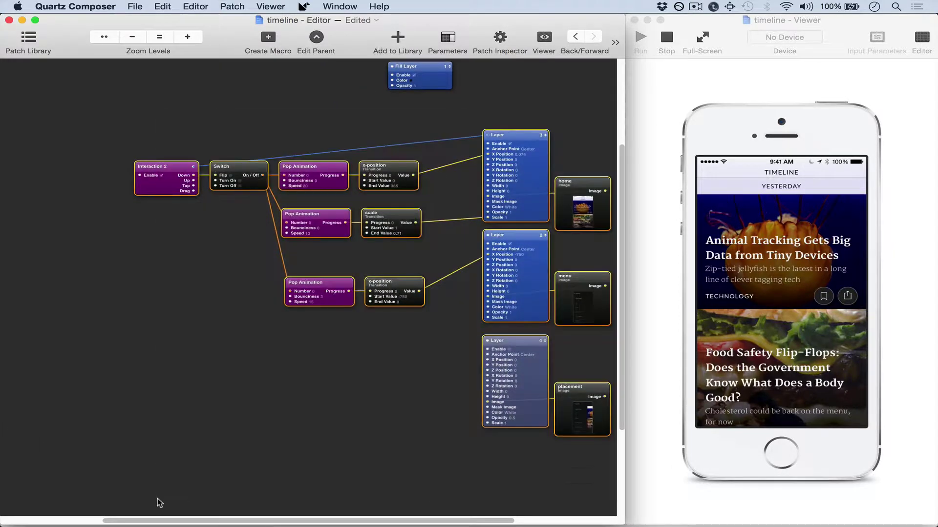
{"action": "key", "text": "BackSpace"}
Step: Copy the timeline home screen image from Sketch and paste it into the composition
{"action": "key", "text": "super+Tab"}
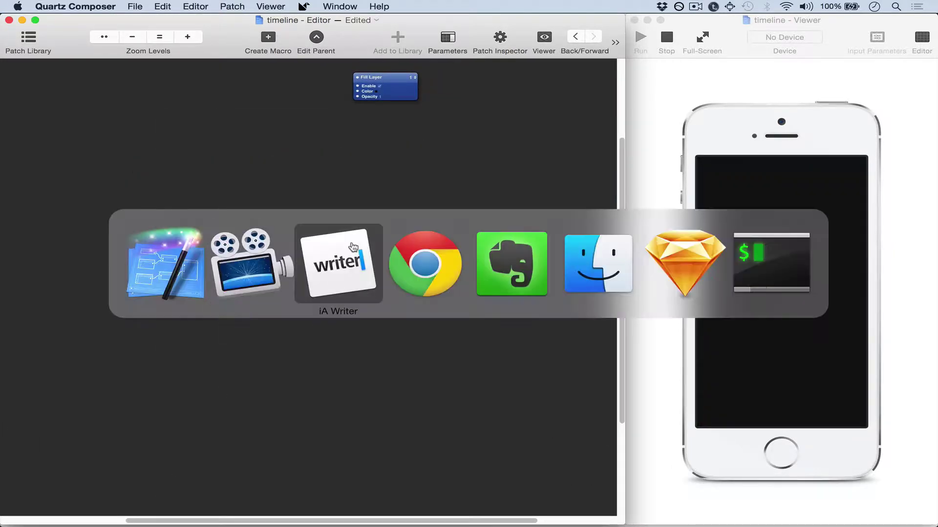
{"action": "key", "text": "super+Tab"}
{"action": "key", "text": "super+Tab"}
{"action": "key", "text": "super+Tab"}
{"action": "key", "text": "super+Tab"}
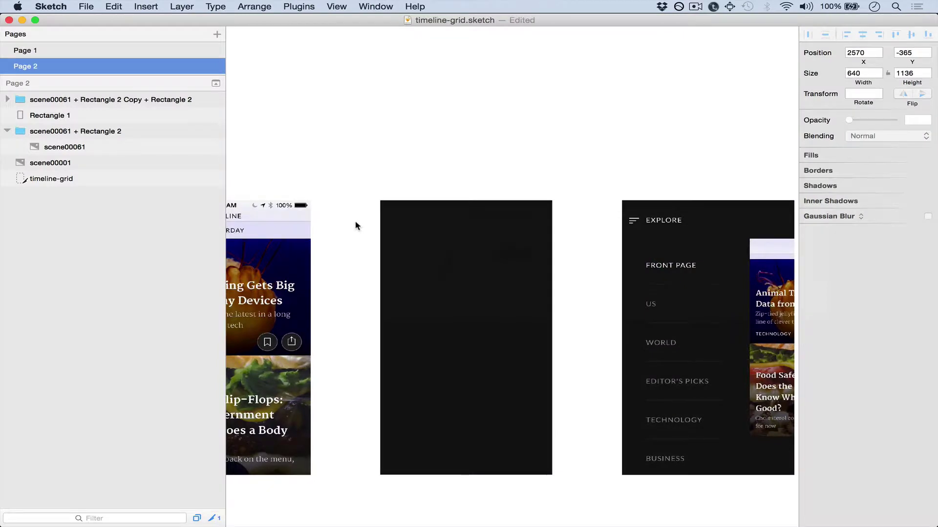
{"action": "scroll", "coordinate": [356, 226], "scroll_direction": "left", "scroll_amount": 10}
{"action": "left_click", "coordinate": [530, 236]}
{"action": "key", "text": "super+c"}
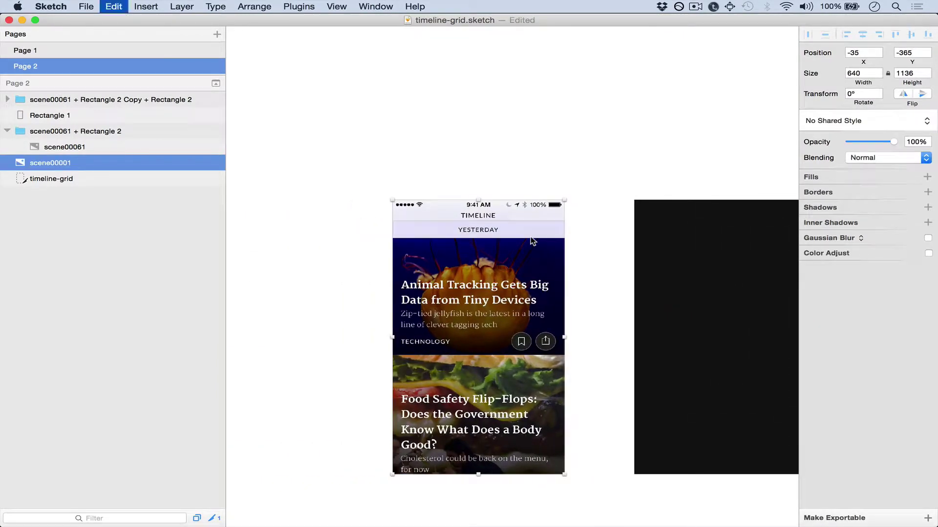
{"action": "scroll", "coordinate": [530, 239], "scroll_direction": "right", "scroll_amount": 15}
{"action": "key", "text": "super+Tab"}
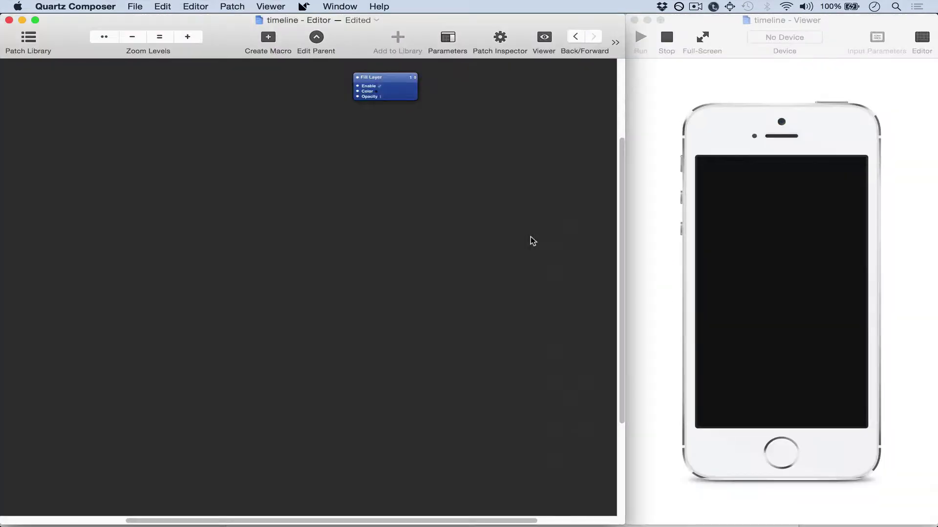
{"action": "key", "text": "super+v"}
Step: Copy the dark menu screen image from its group in Sketch
{"action": "key", "text": "super+Tab"}
{"action": "scroll", "coordinate": [530, 238], "scroll_direction": "left", "scroll_amount": 5}
{"action": "left_click", "coordinate": [479, 227]}
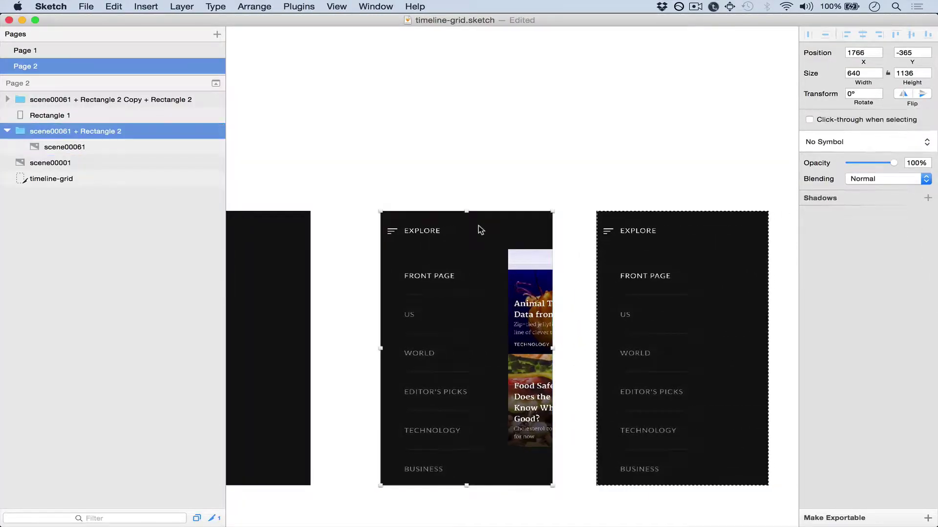
{"action": "left_click", "coordinate": [479, 225]}
{"action": "key", "text": "super+c"}
{"action": "key", "text": "super+Tab"}
Step: Paste the menu image and align each Image patch beside its Layer patch
{"action": "key", "text": "super+v"}
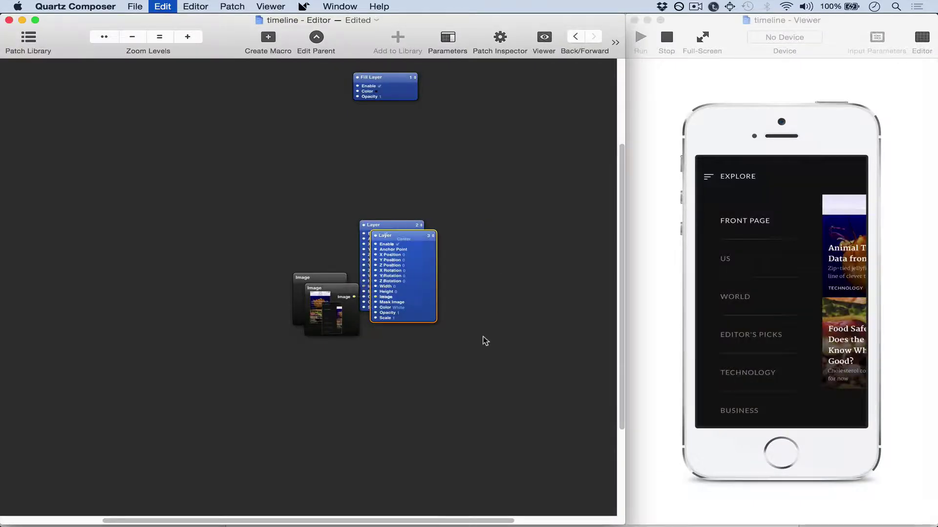
{"action": "left_click", "coordinate": [352, 322]}
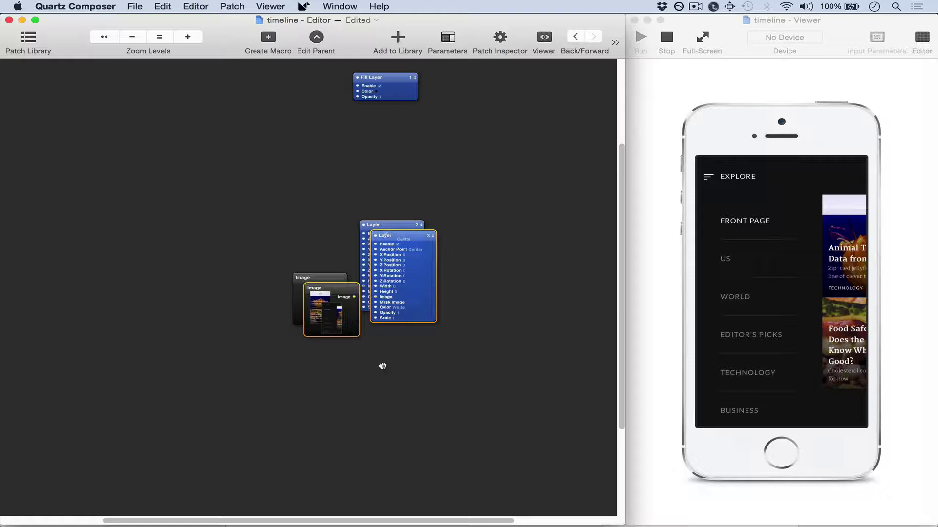
{"action": "left_click_drag", "start_coordinate": [392, 263], "coordinate": [378, 379]}
{"action": "left_click", "coordinate": [467, 240]}
{"action": "left_click_drag", "start_coordinate": [467, 239], "coordinate": [322, 430]}
{"action": "key", "text": "ctrl+super+Left"}
{"action": "key", "text": "ctrl+super+Right"}
Step: Move both Layer/Image pairs up into a column beneath Fill Layer
{"action": "left_click", "coordinate": [575, 343]}
{"action": "scroll", "coordinate": [574, 343], "scroll_direction": "down", "scroll_amount": 3}
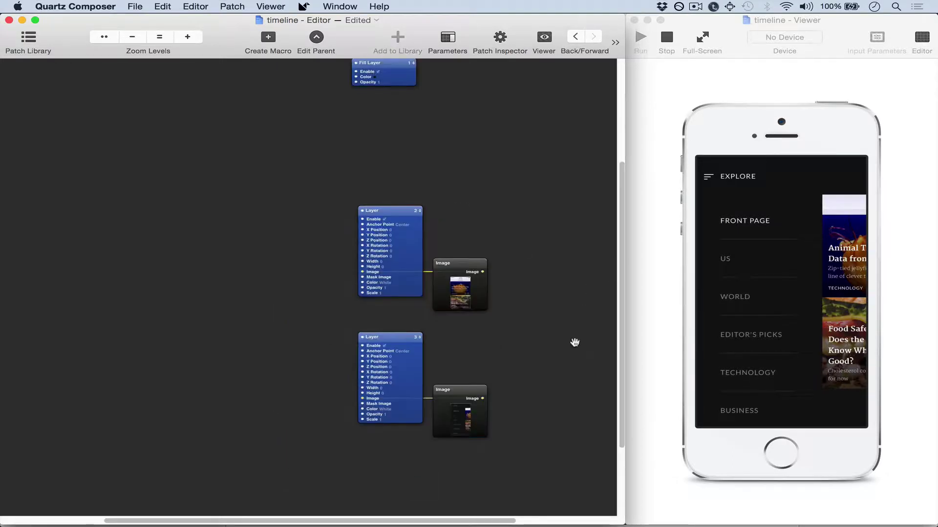
{"action": "left_click_drag", "start_coordinate": [517, 459], "coordinate": [337, 244]}
{"action": "left_click_drag", "start_coordinate": [379, 420], "coordinate": [372, 314]}
{"action": "key", "text": "super+="}
{"action": "scroll", "coordinate": [403, 390], "scroll_direction": "up", "scroll_amount": 3}
Step: Set Layer 3's opacity to 0.2
{"action": "double_click", "coordinate": [404, 390]}
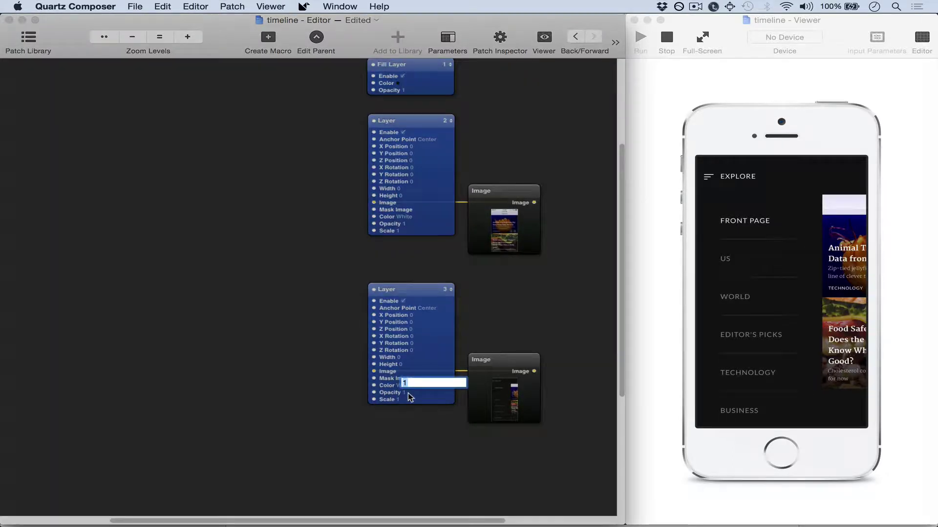
{"action": "type", "text": "0.2"}
{"action": "key", "text": "Return"}
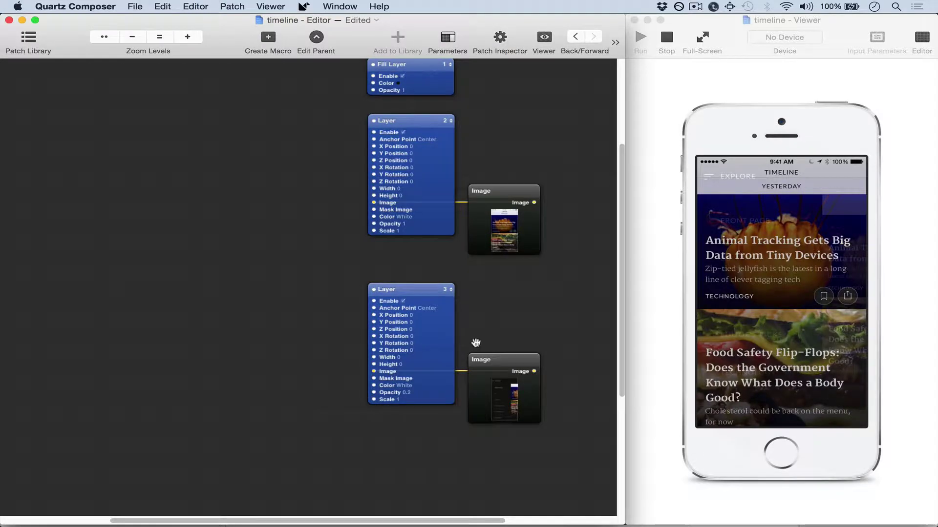
Step: Add a chained Interaction 2, Switch, Pop Animation and Transition patch
{"action": "left_click_drag", "start_coordinate": [476, 343], "coordinate": [388, 345]}
{"action": "left_click_drag", "start_coordinate": [299, 249], "coordinate": [434, 293]}
{"action": "key", "text": "i"}
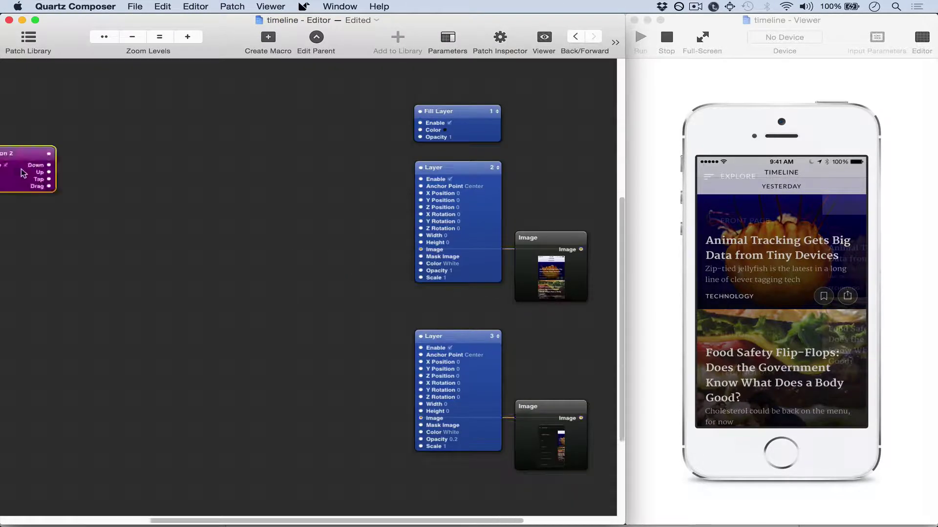
{"action": "key", "text": "s"}
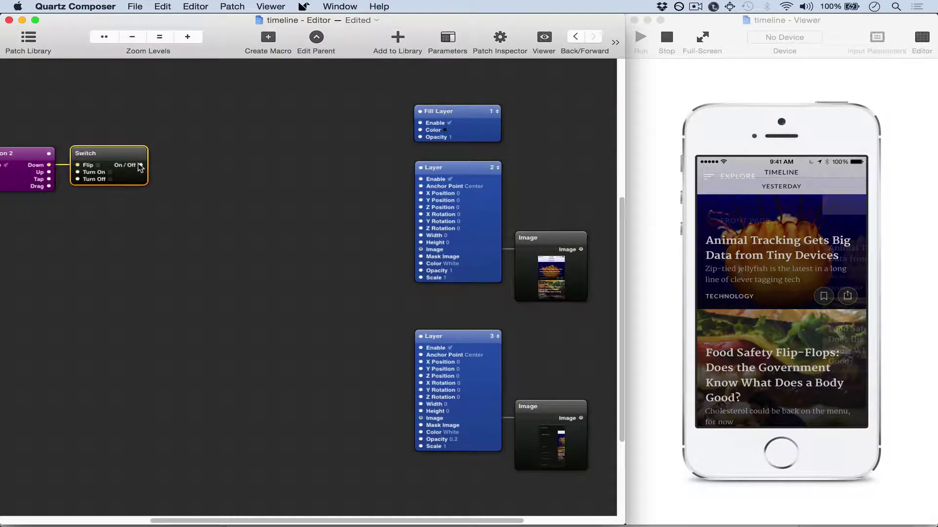
{"action": "key", "text": "a"}
{"action": "key", "text": "t"}
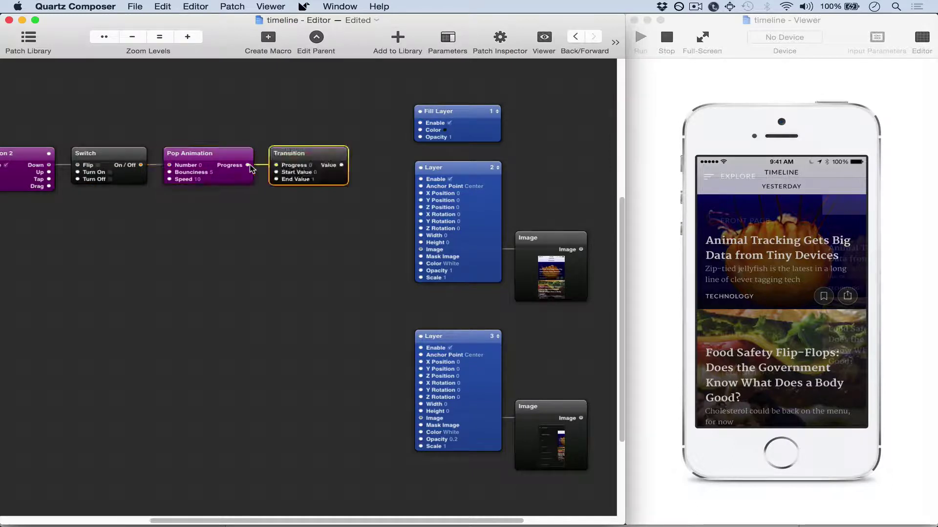
Step: Rename the Transition patch to x-position
{"action": "double_click", "coordinate": [295, 155]}
{"action": "type", "text": "x-posi"}
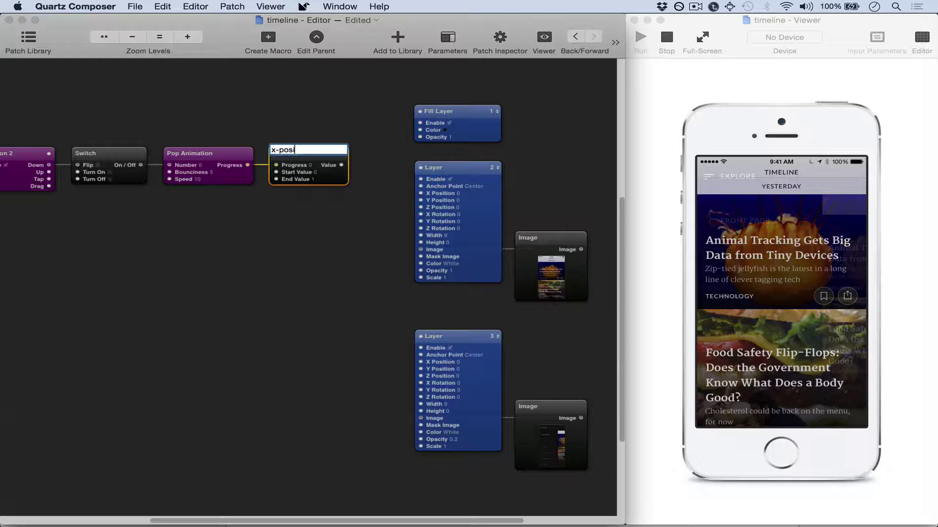
{"action": "type", "text": "tion"}
{"action": "key", "text": "Return"}
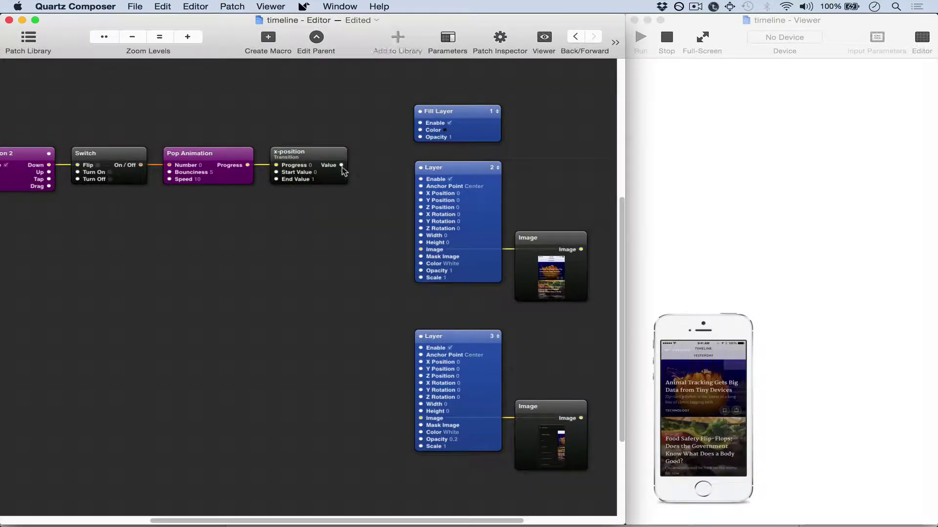
Step: Wire x-position's Value into Layer 2's X Position and restart the Viewer to test
{"action": "left_click_drag", "start_coordinate": [341, 165], "coordinate": [420, 192]}
{"action": "left_click", "coordinate": [866, 209]}
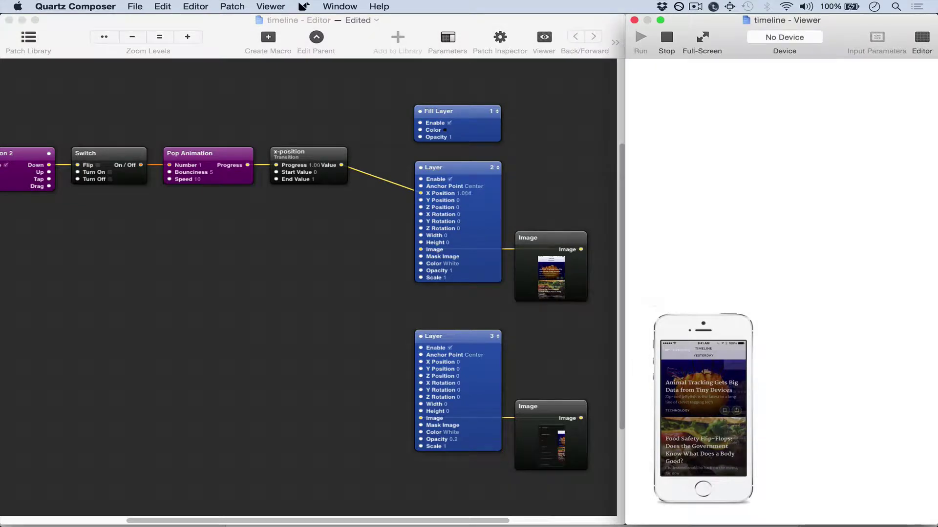
{"action": "left_click", "coordinate": [665, 34]}
{"action": "left_click", "coordinate": [641, 39]}
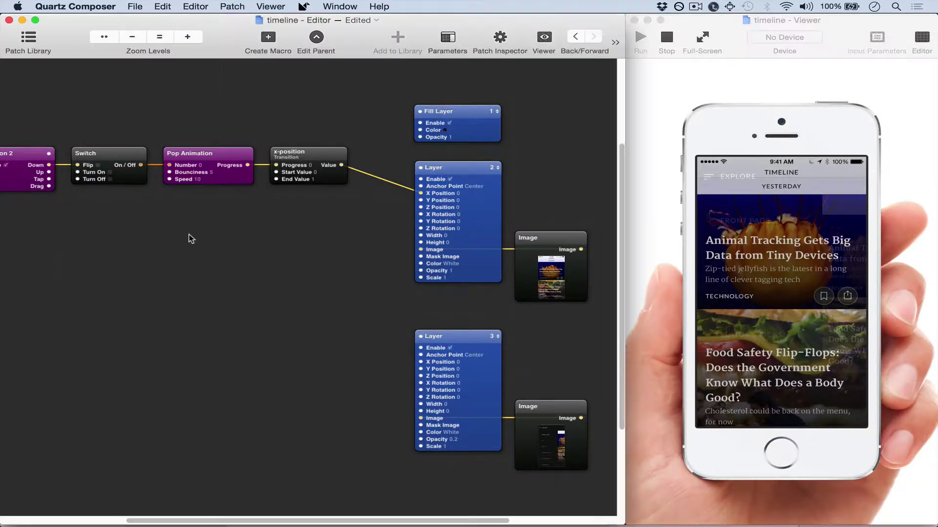
{"action": "left_click", "coordinate": [778, 240]}
{"action": "left_click", "coordinate": [791, 239]}
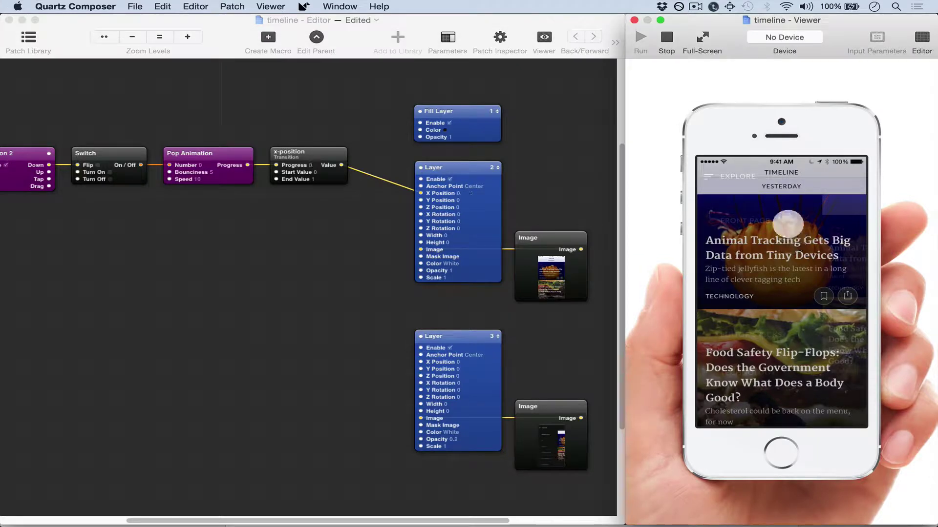
Step: Set x-position's End Value to 100, scrub it to about 388, and duplicate the Pop Animation–x-position pair
{"action": "double_click", "coordinate": [313, 179]}
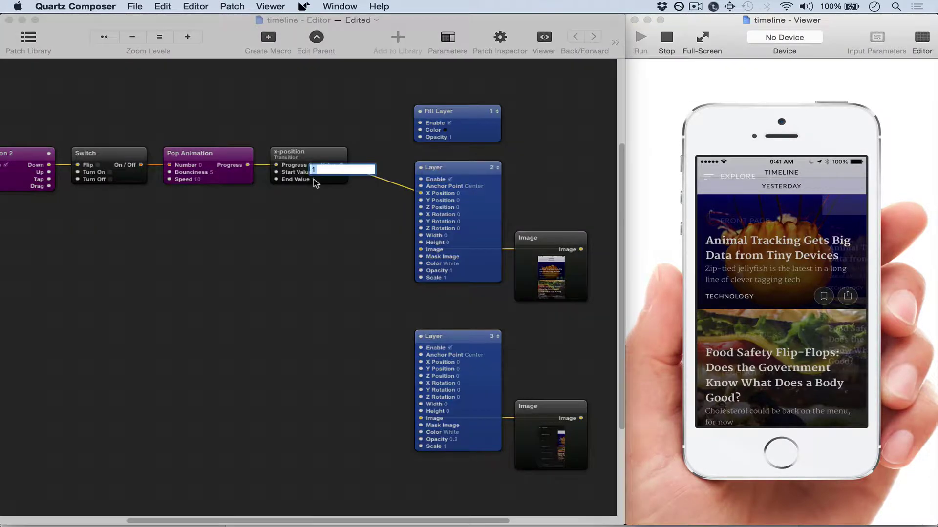
{"action": "type", "text": "100"}
{"action": "key", "text": "Return"}
{"action": "left_click", "coordinate": [821, 204]}
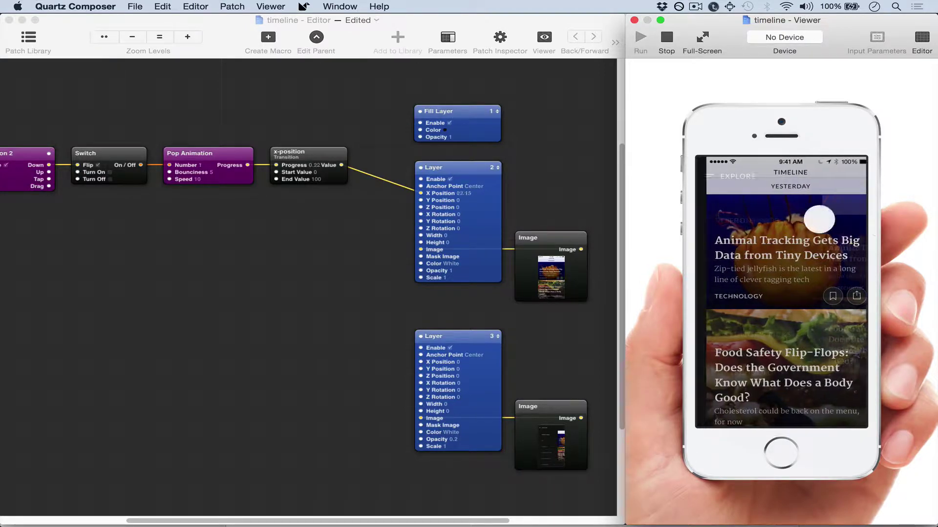
{"action": "left_click", "coordinate": [316, 180]}
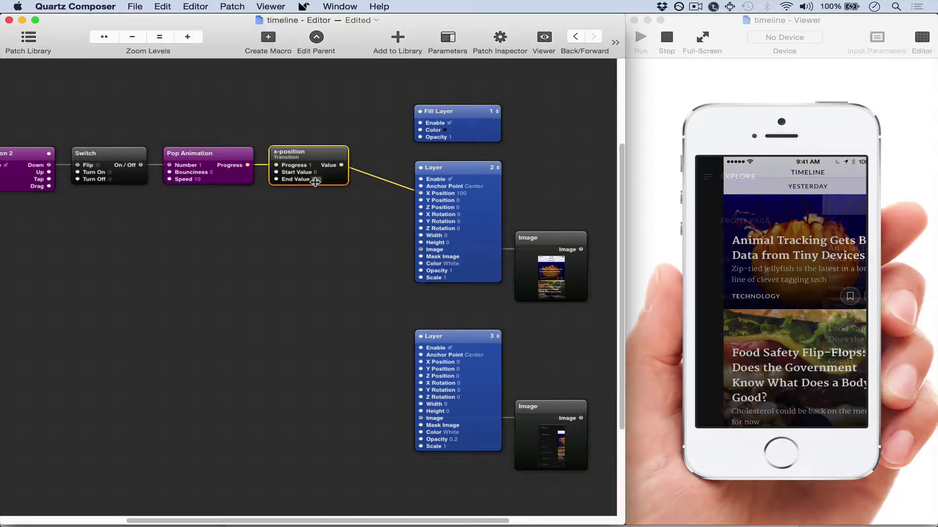
{"action": "left_click_drag", "start_coordinate": [316, 180], "coordinate": [375, 183]}
{"action": "left_click_drag", "start_coordinate": [466, 182], "coordinate": [502, 180]}
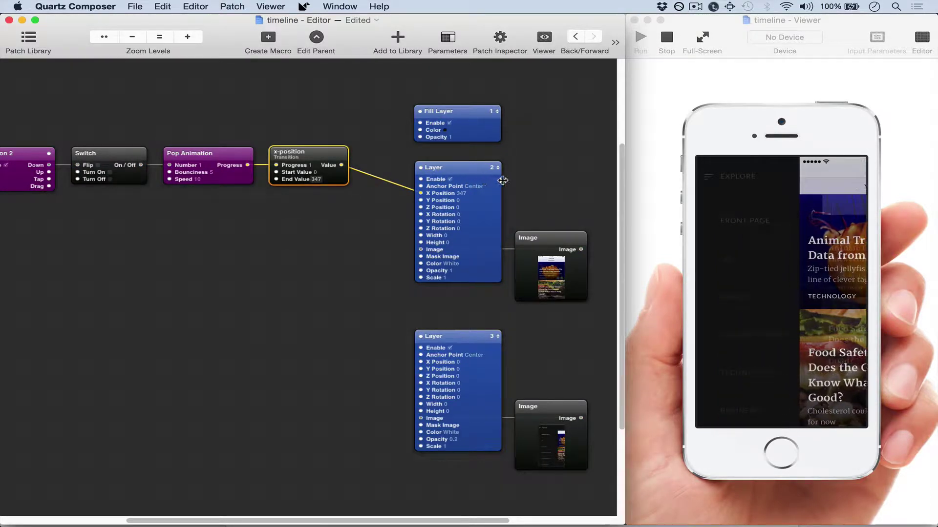
{"action": "left_click_drag", "start_coordinate": [325, 218], "coordinate": [232, 262]}
{"action": "key", "text": "super+d"}
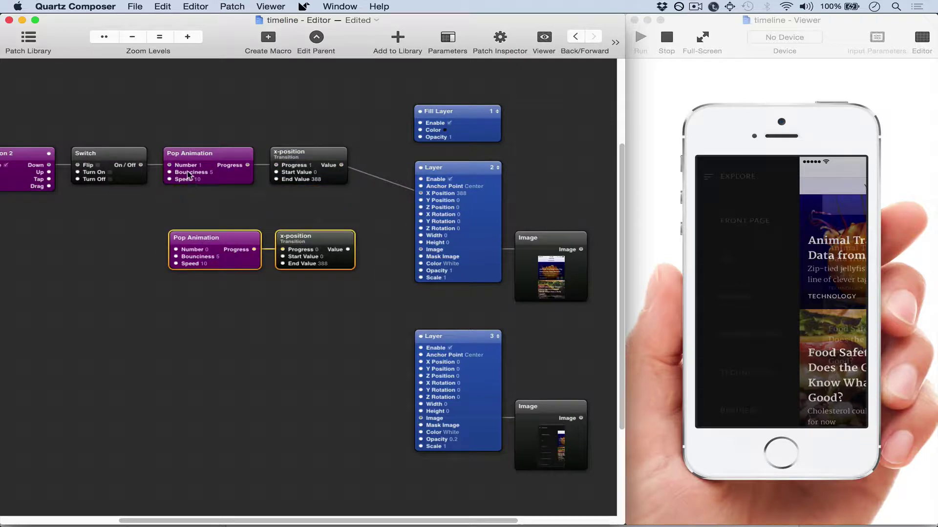
Step: Feed the Switch into the copied Pop Animation, wire its transition to Layer Scale, and rename it scale
{"action": "left_click_drag", "start_coordinate": [169, 171], "coordinate": [326, 209]}
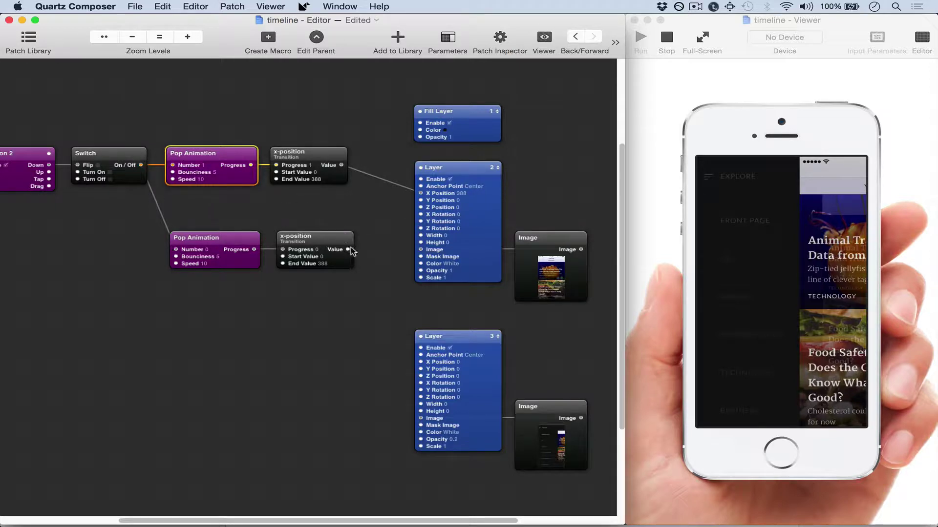
{"action": "left_click_drag", "start_coordinate": [413, 270], "coordinate": [421, 276]}
{"action": "left_click", "coordinate": [300, 238]}
{"action": "double_click", "coordinate": [300, 238]}
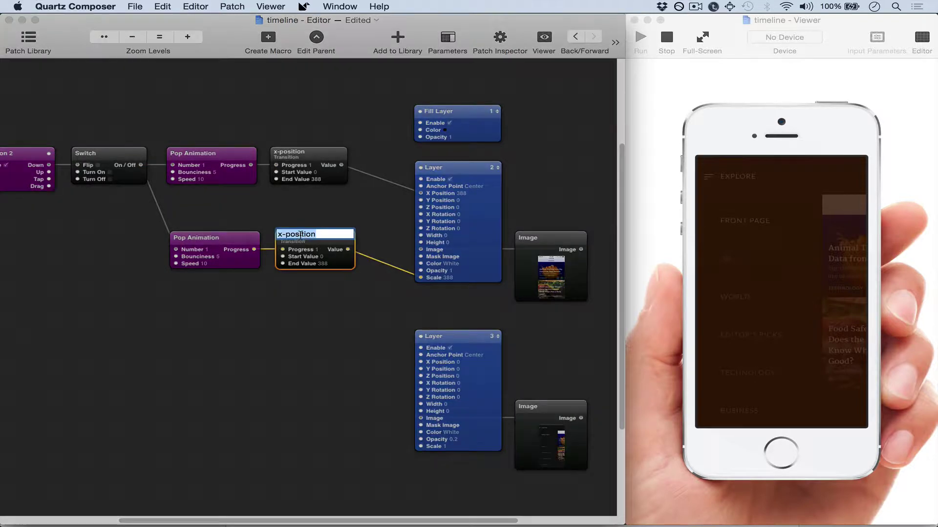
{"action": "type", "text": "scale"}
{"action": "key", "text": "Return"}
Step: Set the scale transition's Start Value to 1 and test the scaling
{"action": "left_click", "coordinate": [787, 226]}
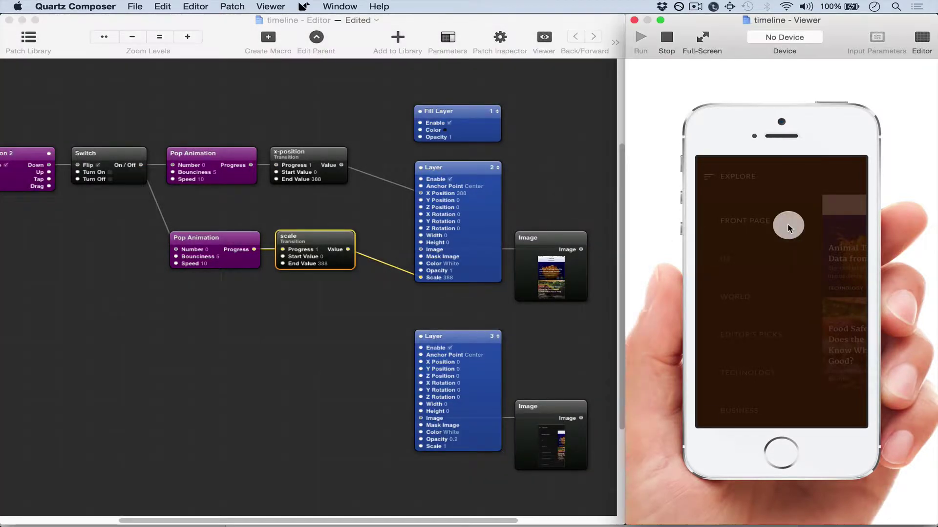
{"action": "left_click", "coordinate": [789, 227]}
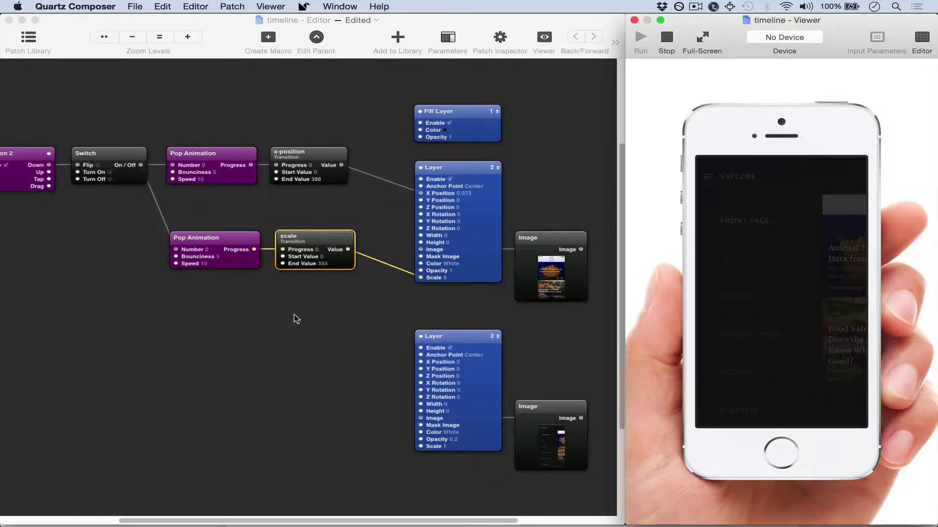
{"action": "double_click", "coordinate": [319, 259]}
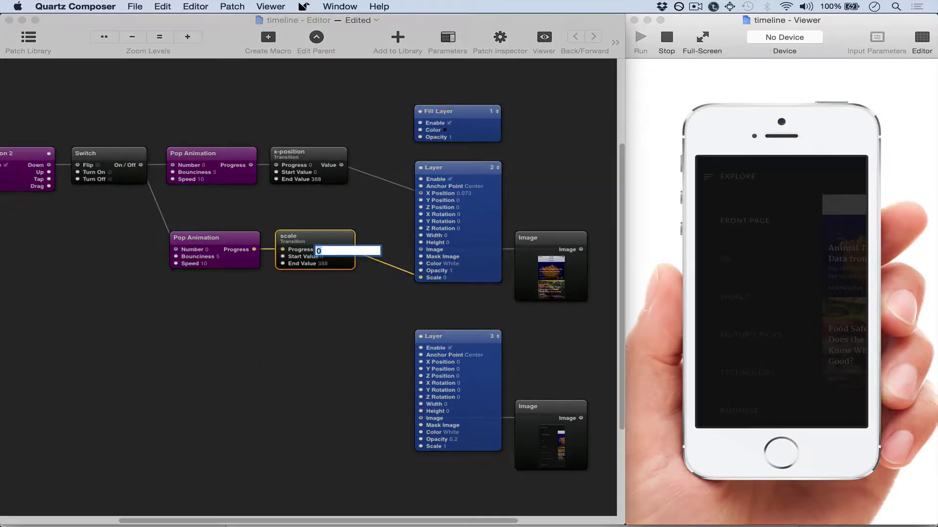
{"action": "key", "text": "Return"}
{"action": "double_click", "coordinate": [324, 262]}
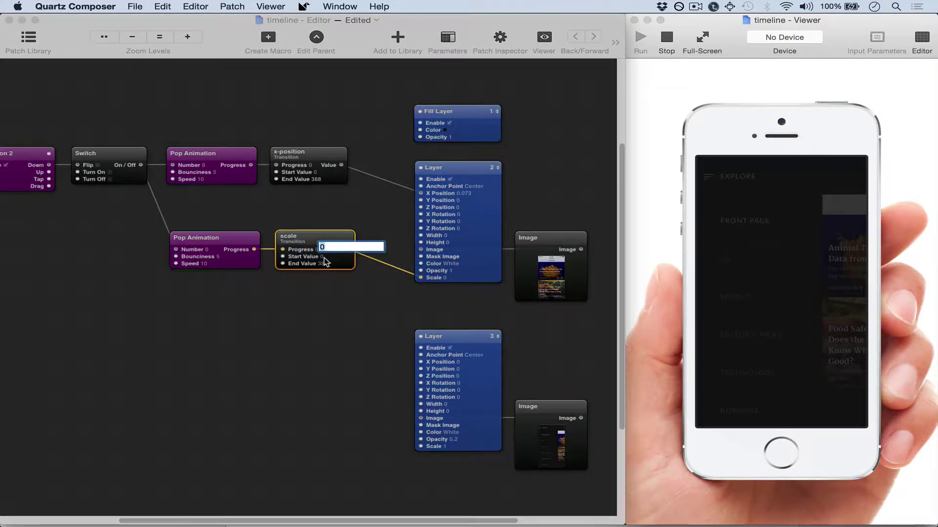
{"action": "key", "text": "Return"}
{"action": "left_click", "coordinate": [725, 258]}
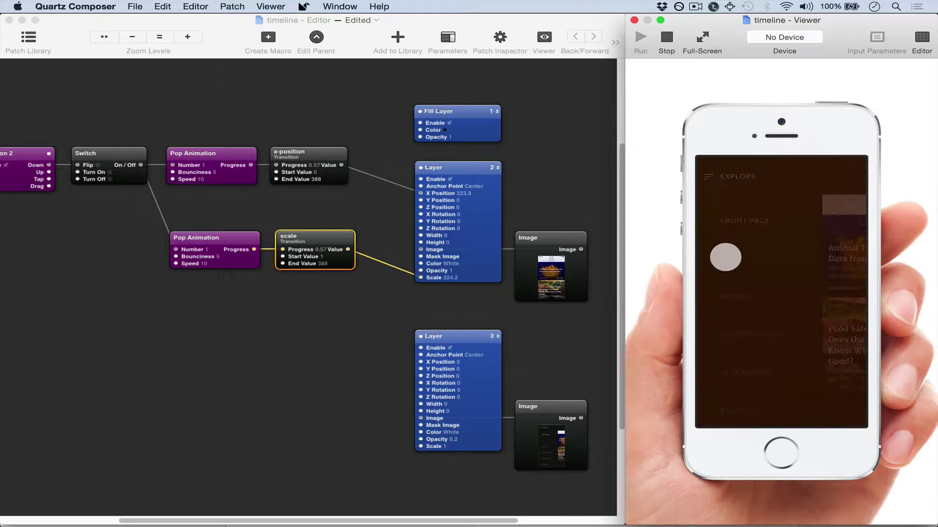
Step: Set the scale transition's End Value to 0.9 and test the shrink
{"action": "left_click", "coordinate": [321, 273]}
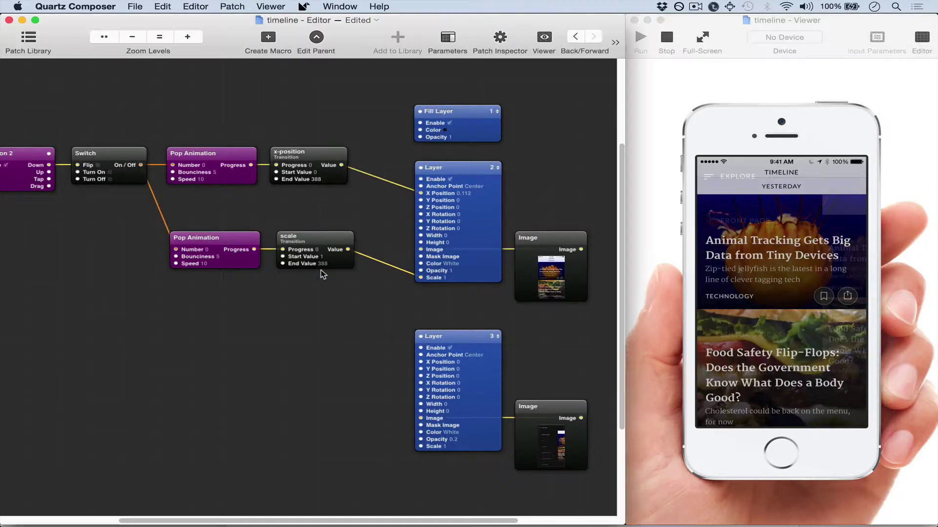
{"action": "double_click", "coordinate": [321, 265]}
{"action": "type", "text": "0.9"}
{"action": "key", "text": "Return"}
{"action": "left_click", "coordinate": [778, 201]}
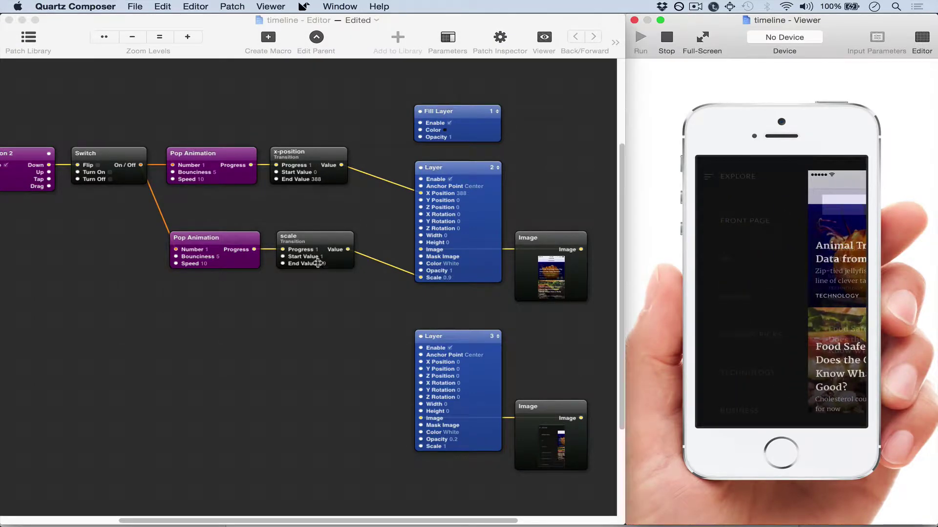
Step: Change the End Value to 0.89, then scrub it down to 0.71 and test the menu
{"action": "double_click", "coordinate": [288, 265]}
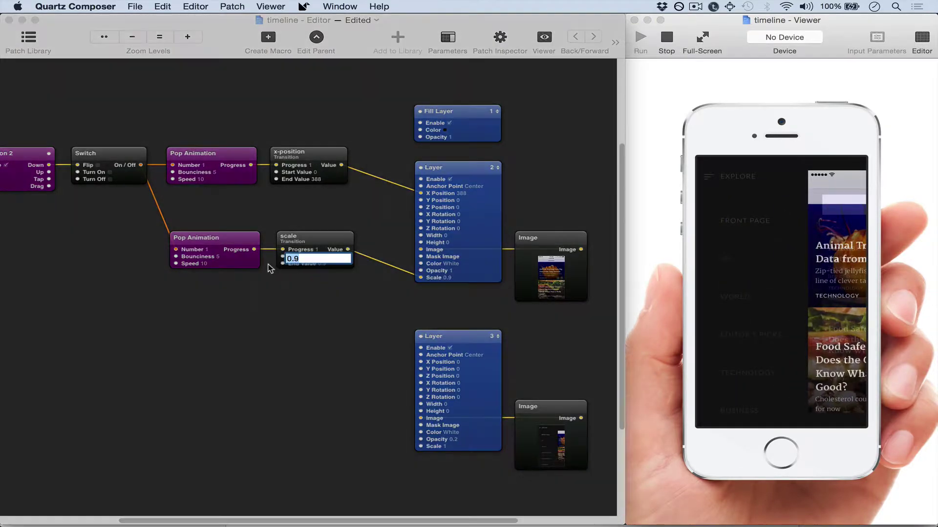
{"action": "type", "text": "0.89"}
{"action": "key", "text": "Return"}
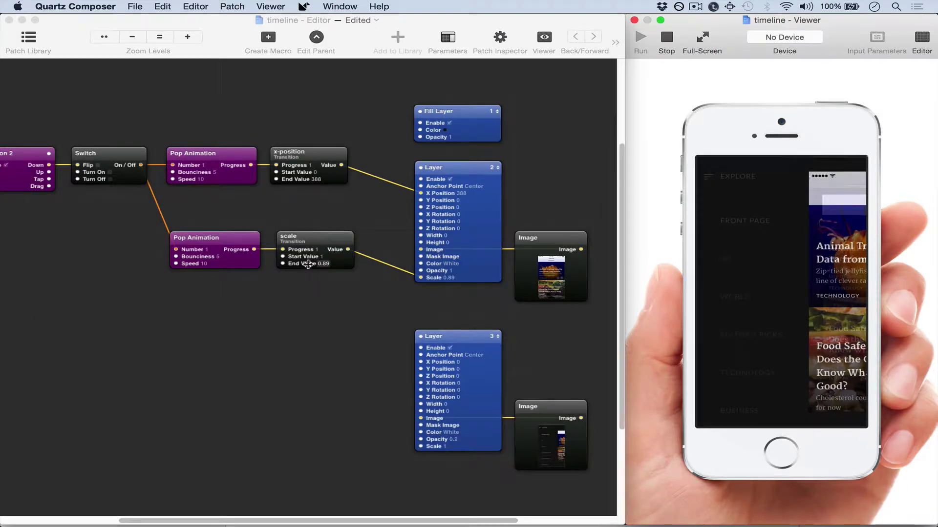
{"action": "left_click_drag", "start_coordinate": [295, 263], "coordinate": [307, 266]}
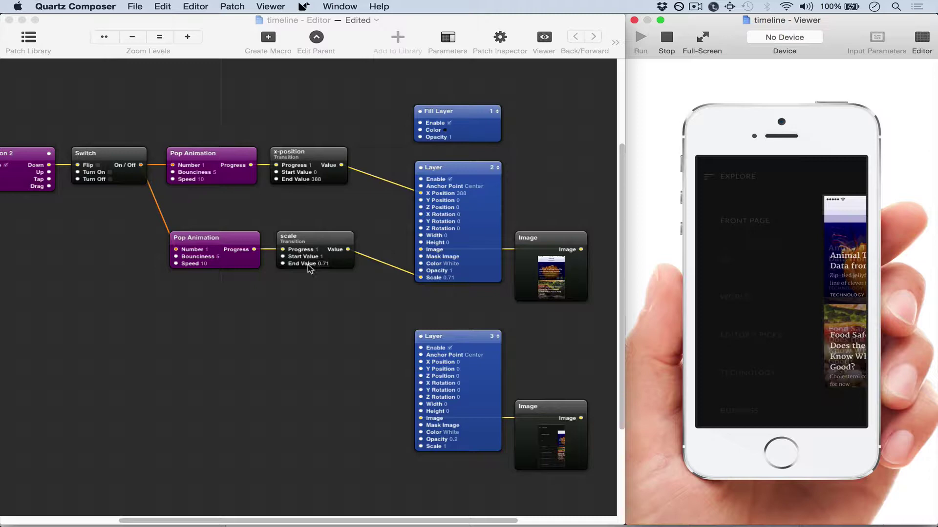
{"action": "left_click", "coordinate": [307, 265]}
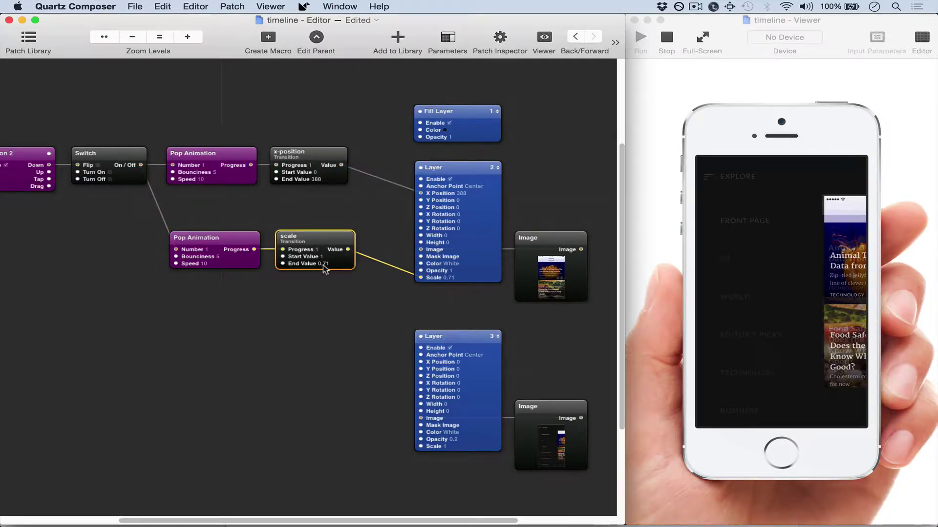
{"action": "left_click", "coordinate": [838, 281]}
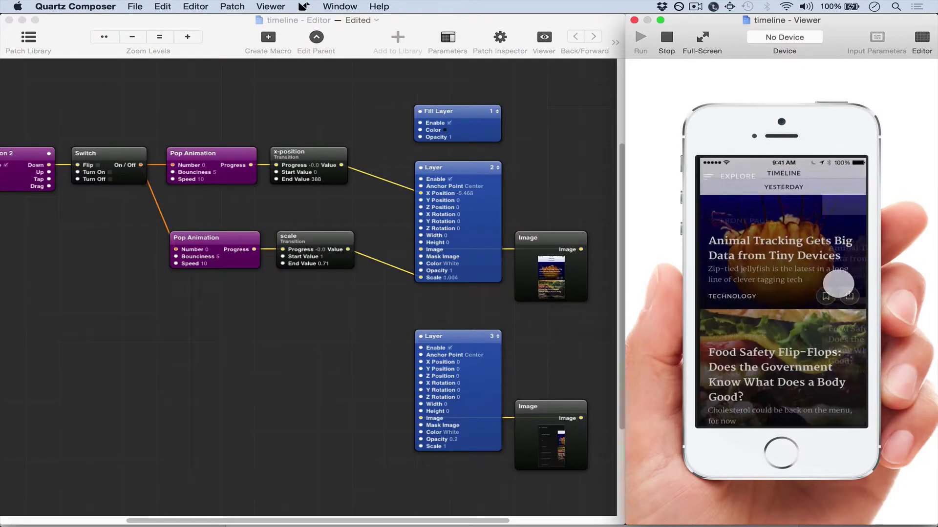
{"action": "left_click", "coordinate": [838, 283]}
{"action": "left_click", "coordinate": [838, 283]}
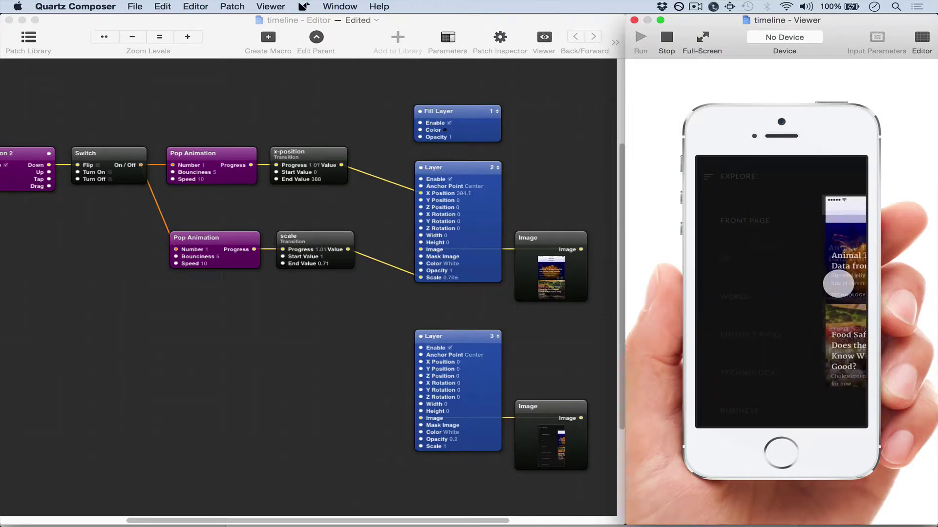
{"action": "left_click", "coordinate": [838, 282]}
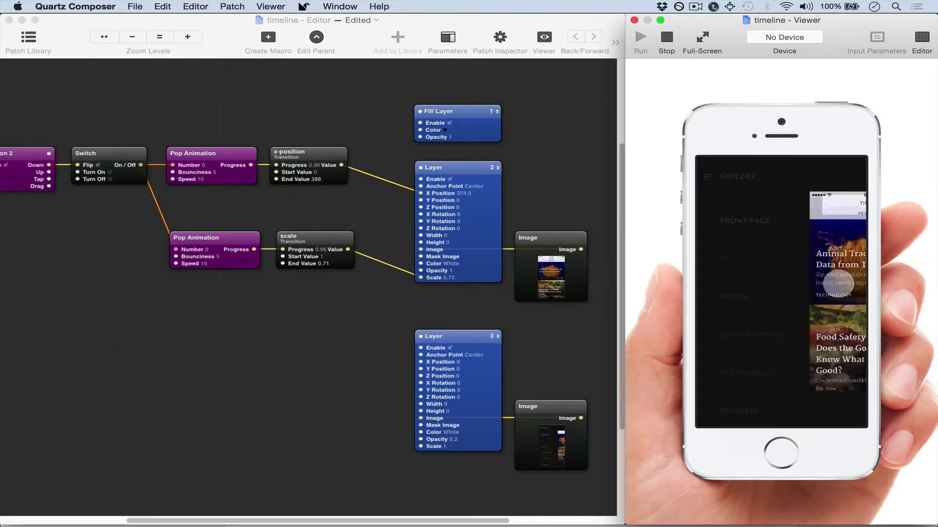
{"action": "left_click", "coordinate": [188, 319]}
{"action": "left_click_drag", "start_coordinate": [185, 314], "coordinate": [206, 310]}
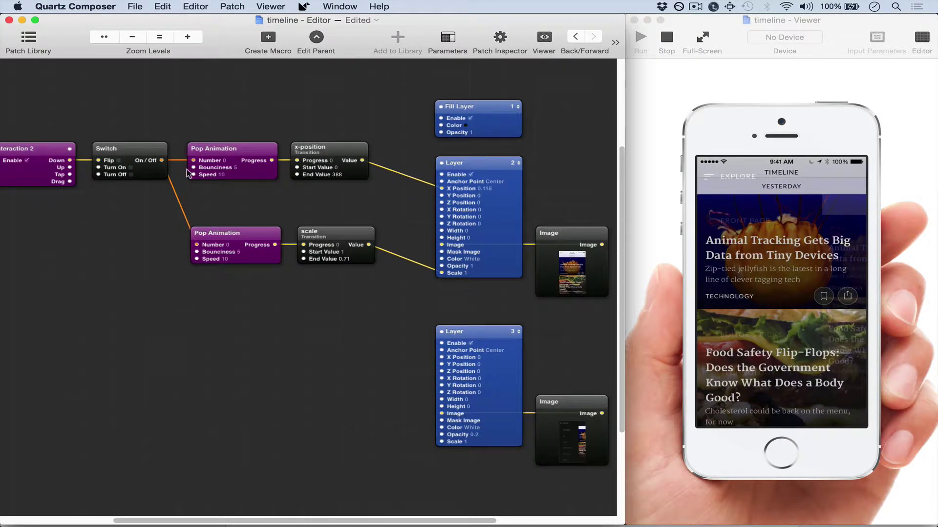
Step: Give the top Pop Animation Bounciness 0 and Speed 20, then test it
{"action": "double_click", "coordinate": [235, 168]}
{"action": "type", "text": "0"}
{"action": "key", "text": "Tab"}
{"action": "key", "text": "Return"}
{"action": "left_click", "coordinate": [831, 233]}
{"action": "left_click", "coordinate": [825, 237]}
{"action": "left_click", "coordinate": [802, 243]}
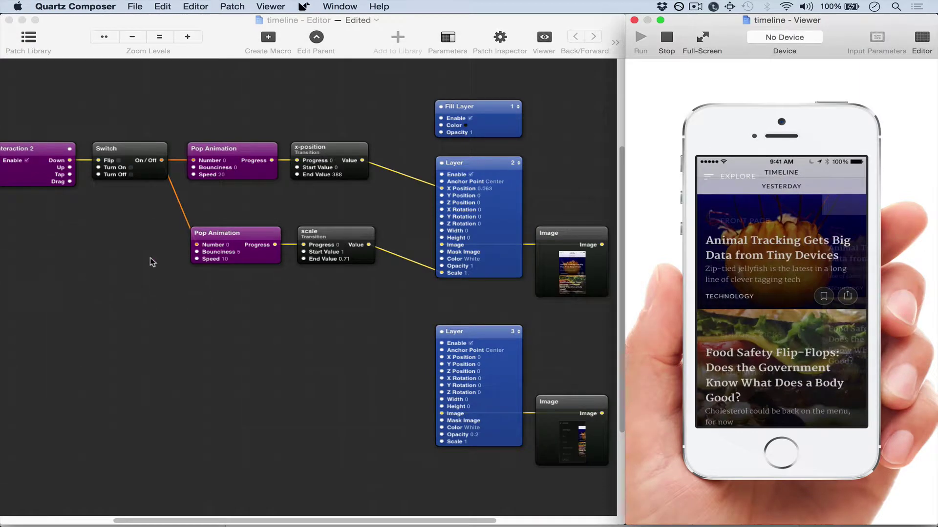
Step: Set the lower Pop Animation to Bounciness 0 and Speed 15
{"action": "left_click", "coordinate": [237, 254]}
{"action": "double_click", "coordinate": [239, 253]}
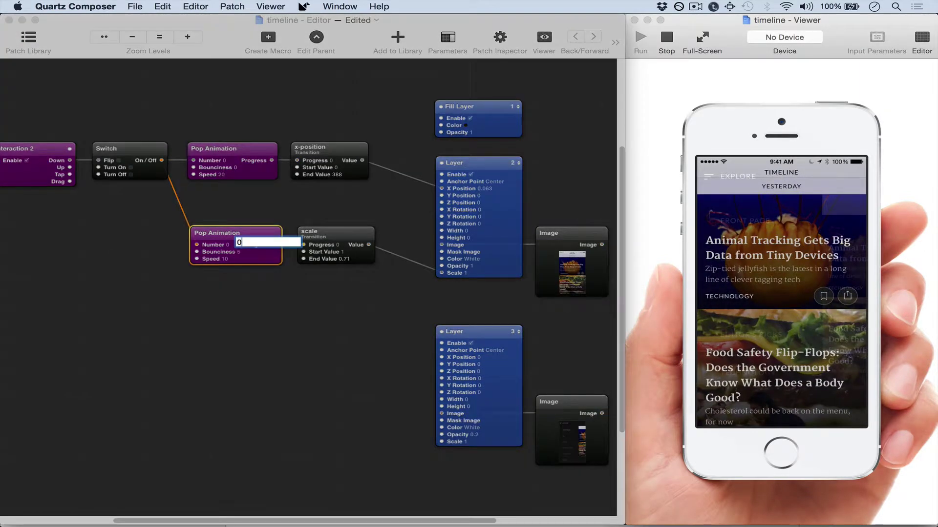
{"action": "type", "text": "0"}
{"action": "key", "text": "Return"}
{"action": "left_click", "coordinate": [223, 257]}
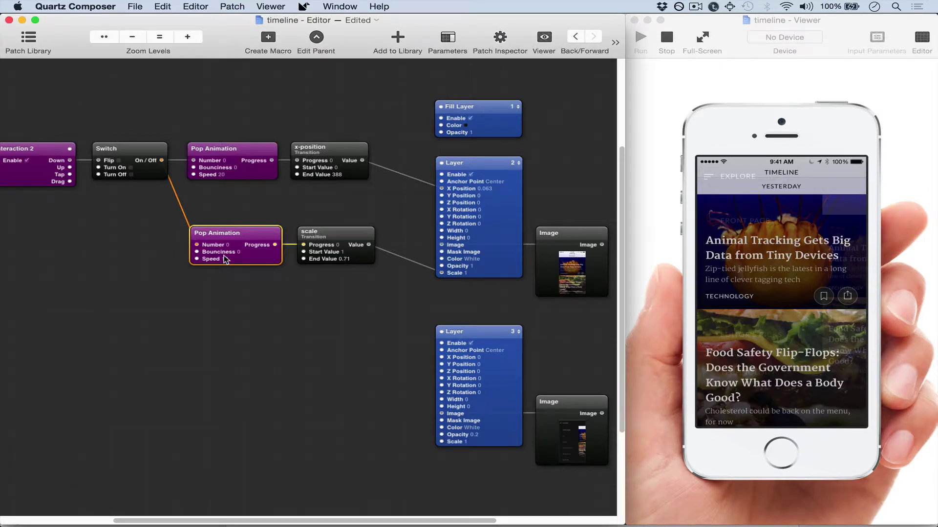
{"action": "double_click", "coordinate": [225, 259]}
{"action": "type", "text": "15"}
{"action": "key", "text": "Return"}
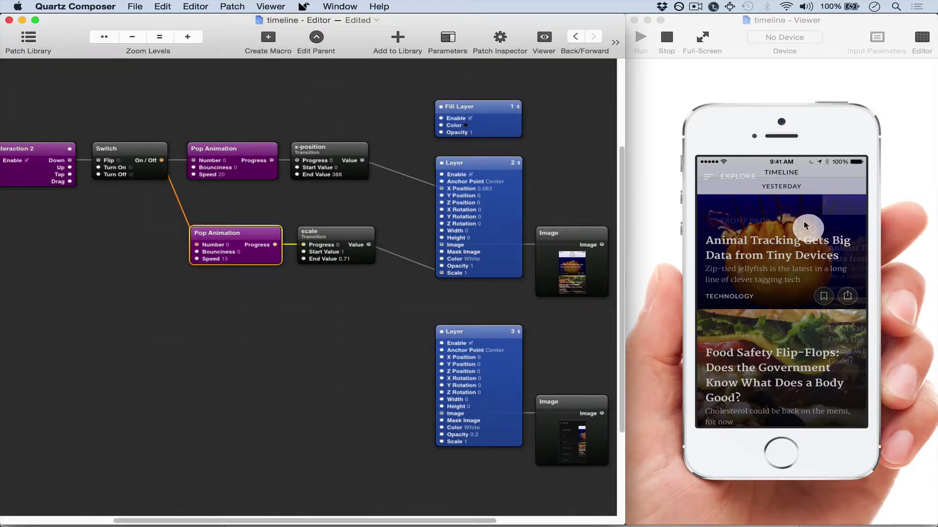
Step: Test the smoother timing in the Viewer, then select the lower Pop Animation and scale patches
{"action": "left_click", "coordinate": [807, 225]}
{"action": "left_click", "coordinate": [810, 225]}
{"action": "left_click", "coordinate": [816, 225]}
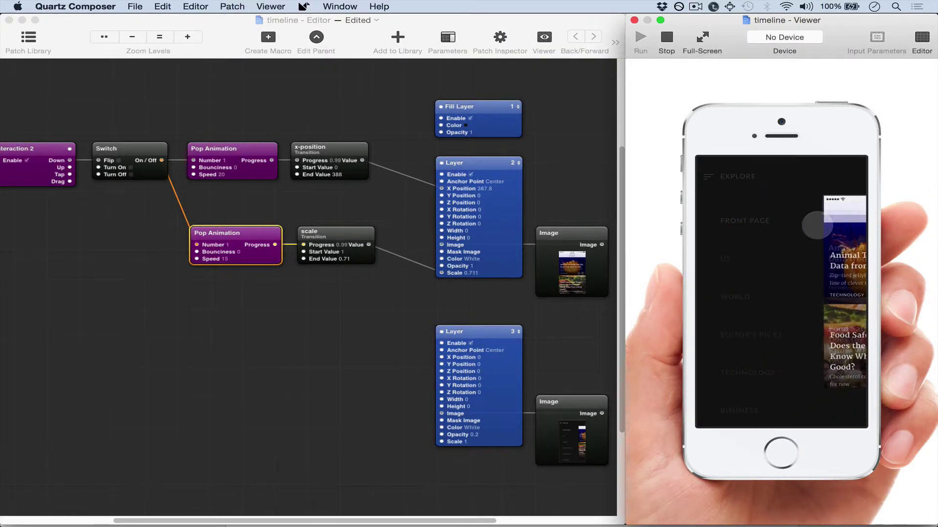
{"action": "left_click", "coordinate": [816, 225]}
{"action": "left_click", "coordinate": [816, 225]}
{"action": "left_click", "coordinate": [817, 224]}
{"action": "left_click", "coordinate": [363, 301]}
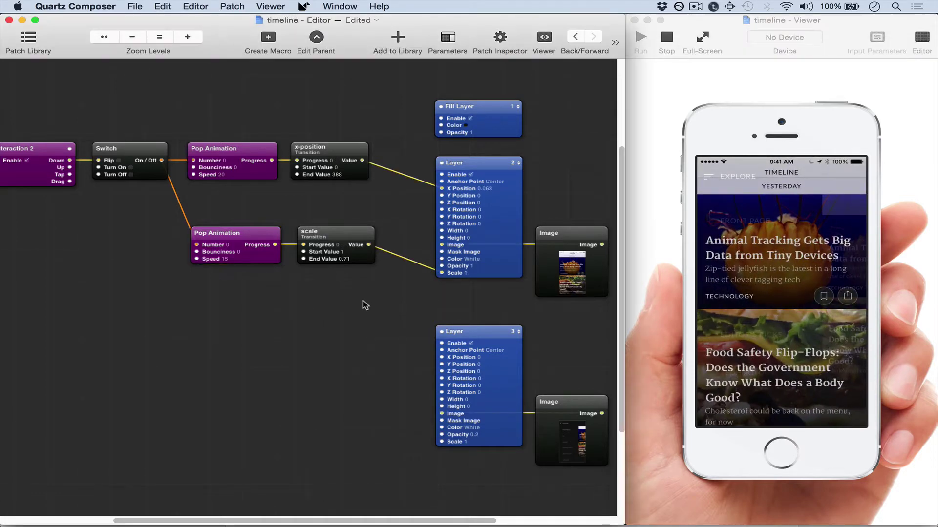
{"action": "left_click_drag", "start_coordinate": [363, 300], "coordinate": [188, 225]}
Step: Paste a copied Layer and Image pair as Layer 4
{"action": "scroll", "coordinate": [328, 350], "scroll_direction": "down", "scroll_amount": 3}
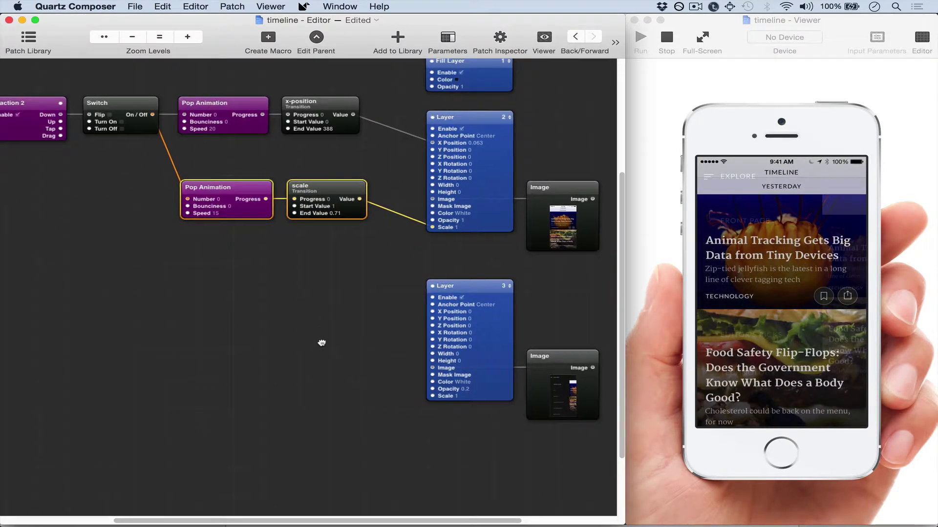
{"action": "left_click", "coordinate": [268, 353]}
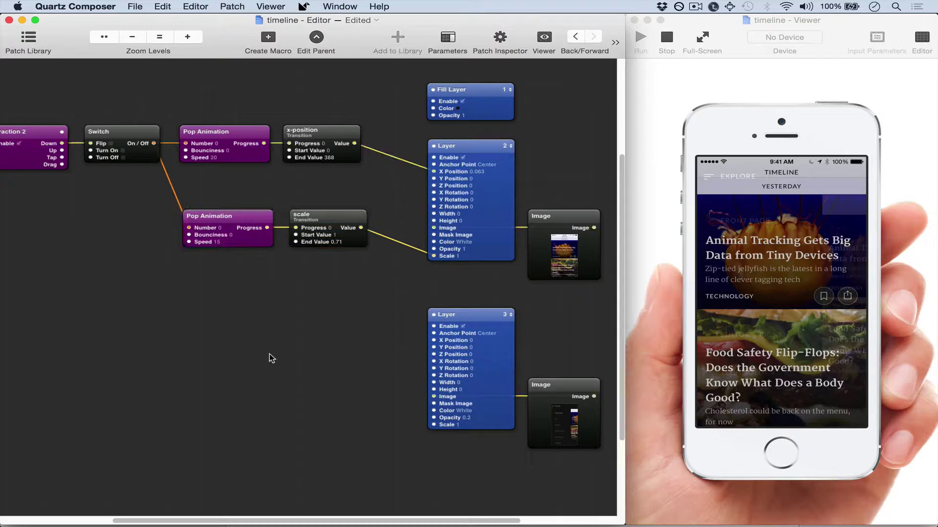
{"action": "key", "text": "super+Tab"}
{"action": "key", "text": "super+Tab"}
{"action": "key", "text": "super+shift+Tab"}
{"action": "key", "text": "super+c"}
{"action": "key", "text": "super+Tab"}
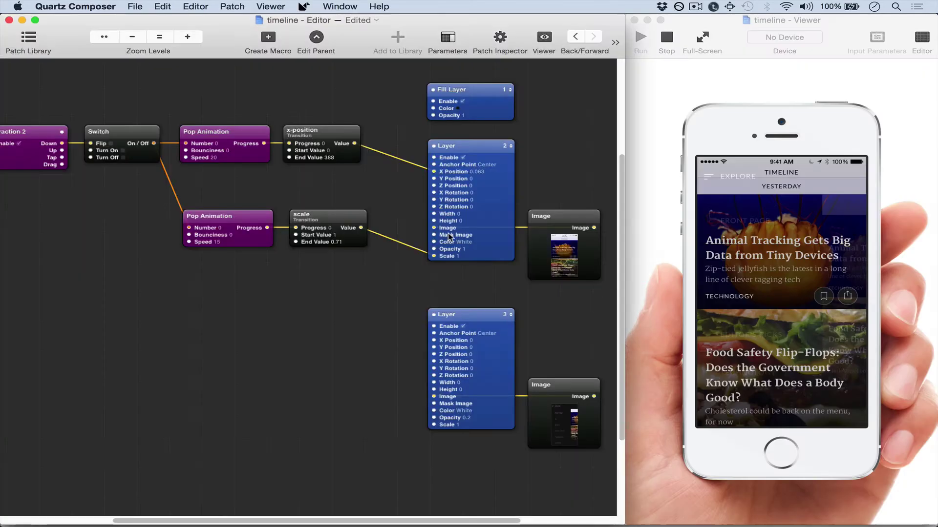
{"action": "key", "text": "super+v"}
{"action": "scroll", "coordinate": [360, 352], "scroll_direction": "down", "scroll_amount": 5}
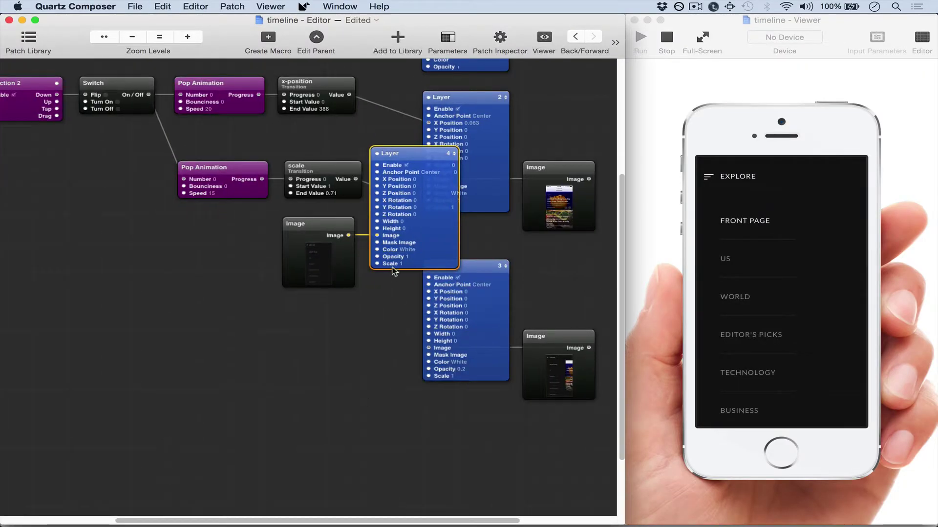
{"action": "left_click_drag", "start_coordinate": [345, 238], "coordinate": [395, 494]}
Step: Duplicate the upper Pop Animation and x-position patches and move the copies beside Layer 4
{"action": "left_click_drag", "start_coordinate": [298, 338], "coordinate": [268, 265]}
{"action": "left_click_drag", "start_coordinate": [260, 230], "coordinate": [265, 272]}
{"action": "left_click_drag", "start_coordinate": [297, 215], "coordinate": [209, 150]}
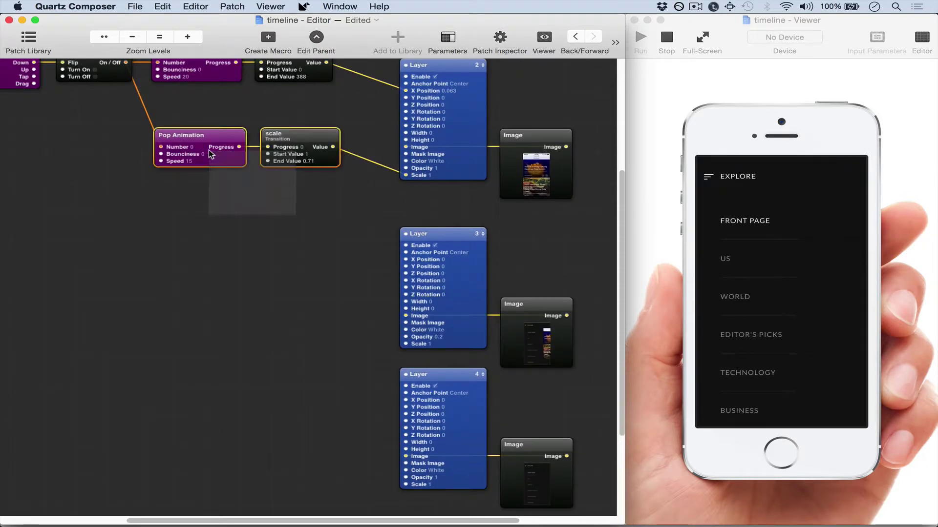
{"action": "left_click", "coordinate": [242, 198]}
{"action": "left_click_drag", "start_coordinate": [295, 105], "coordinate": [224, 74]}
{"action": "key", "text": "super+c"}
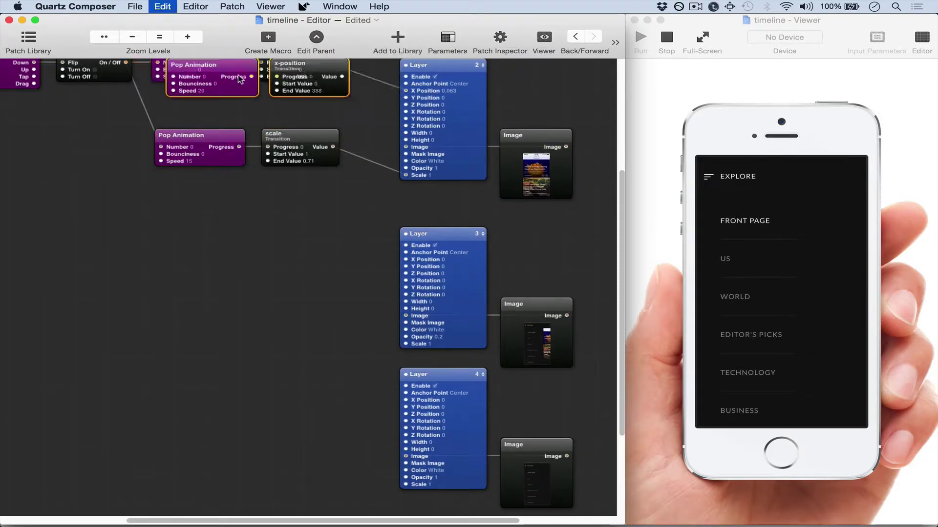
{"action": "key", "text": "super+v"}
{"action": "left_click_drag", "start_coordinate": [228, 179], "coordinate": [236, 381]}
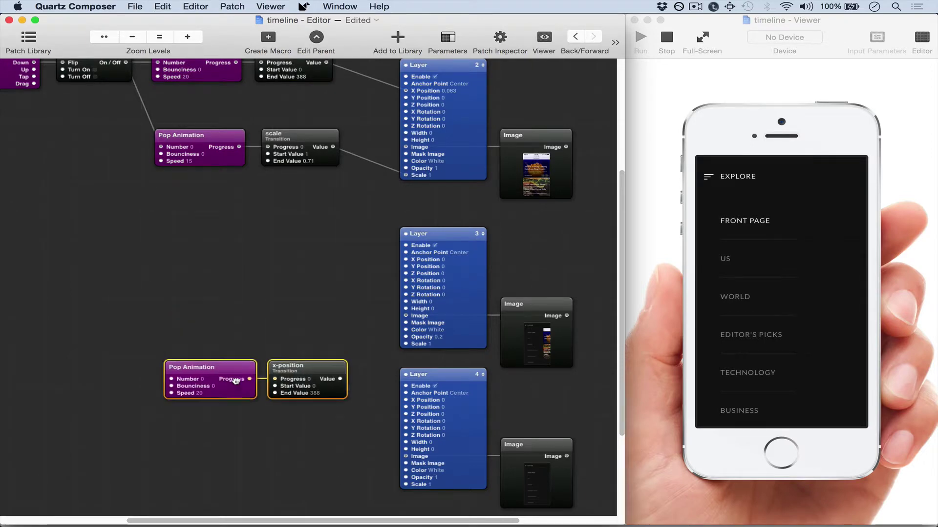
{"action": "left_click", "coordinate": [362, 240]}
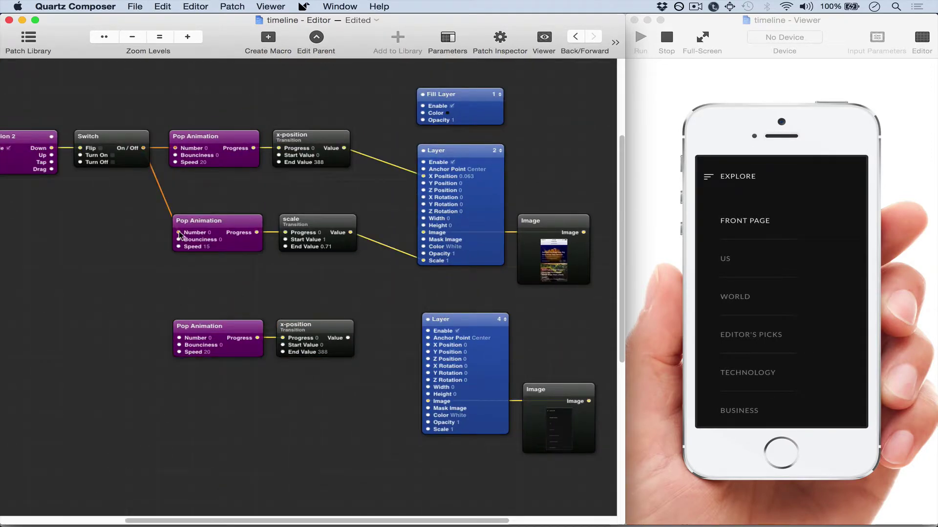
Step: Connect the Switch to the new Pop Animation and its x-position to the menu layer's X Position
{"action": "left_click_drag", "start_coordinate": [180, 235], "coordinate": [179, 338]}
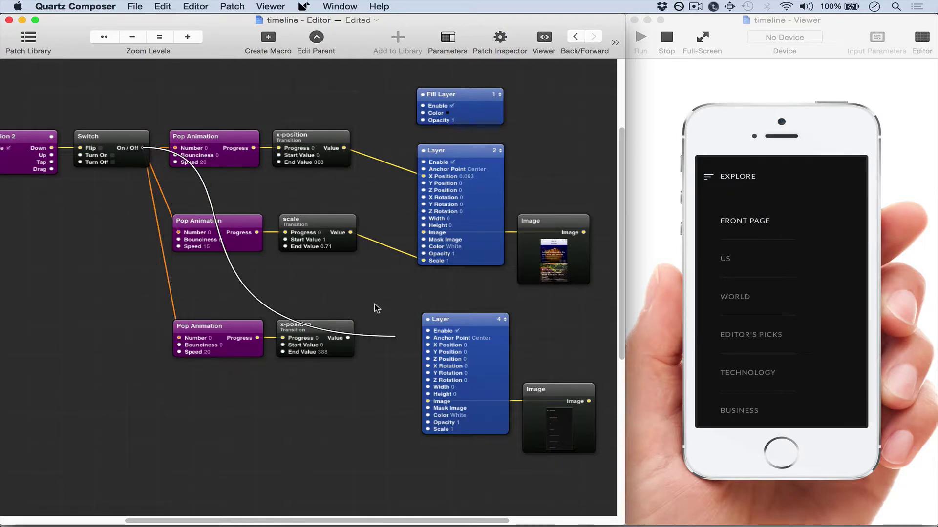
{"action": "left_click_drag", "start_coordinate": [417, 441], "coordinate": [429, 345]}
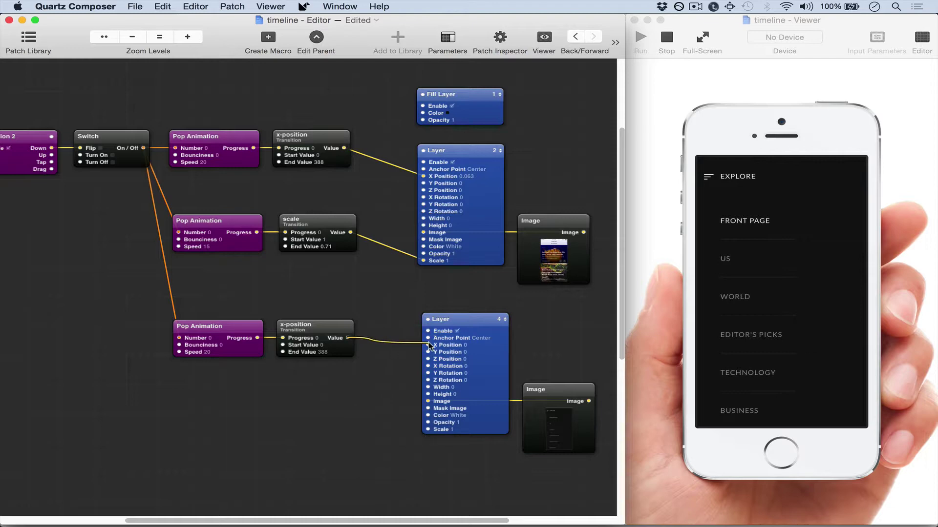
{"action": "left_click", "coordinate": [840, 221]}
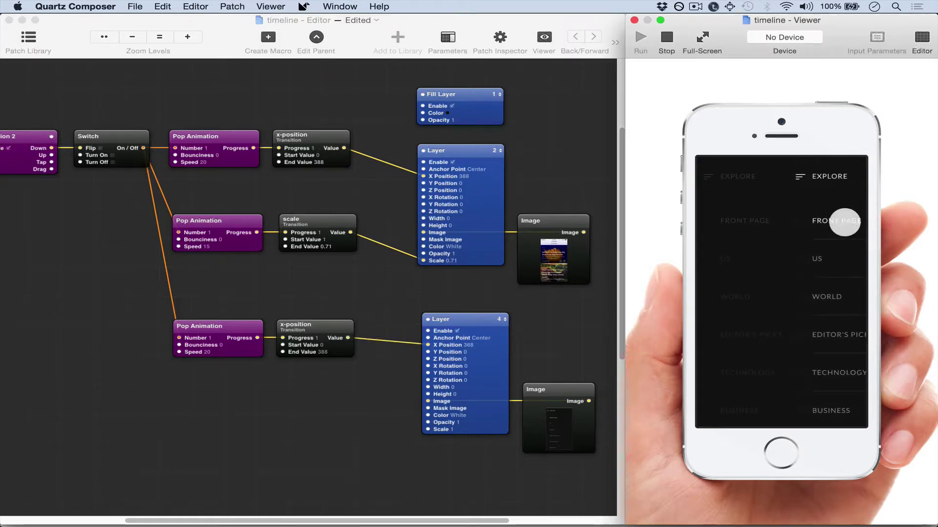
{"action": "left_click", "coordinate": [844, 222]}
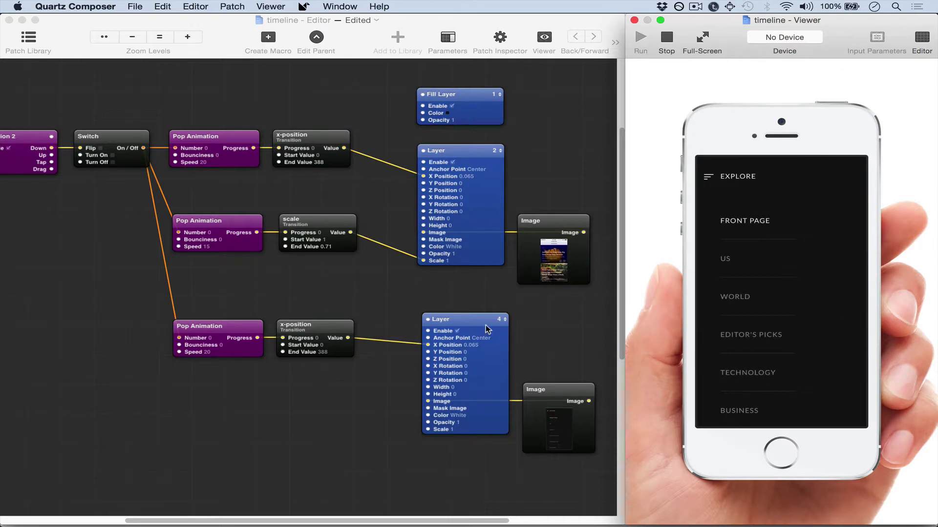
Step: Reorder the menu layer from Layer 4 to Layer 2 and test the slide-in
{"action": "left_click", "coordinate": [503, 320]}
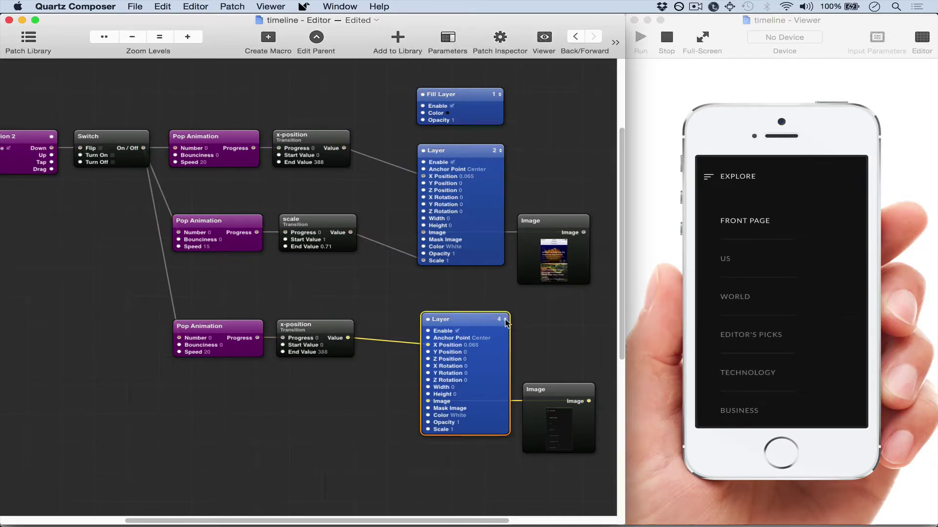
{"action": "left_click", "coordinate": [506, 321]}
{"action": "left_click", "coordinate": [528, 336]}
{"action": "left_click", "coordinate": [820, 236]}
Step: Set the menu x-position animation's End Value to 0 and Start Value to -309
{"action": "left_click", "coordinate": [840, 228]}
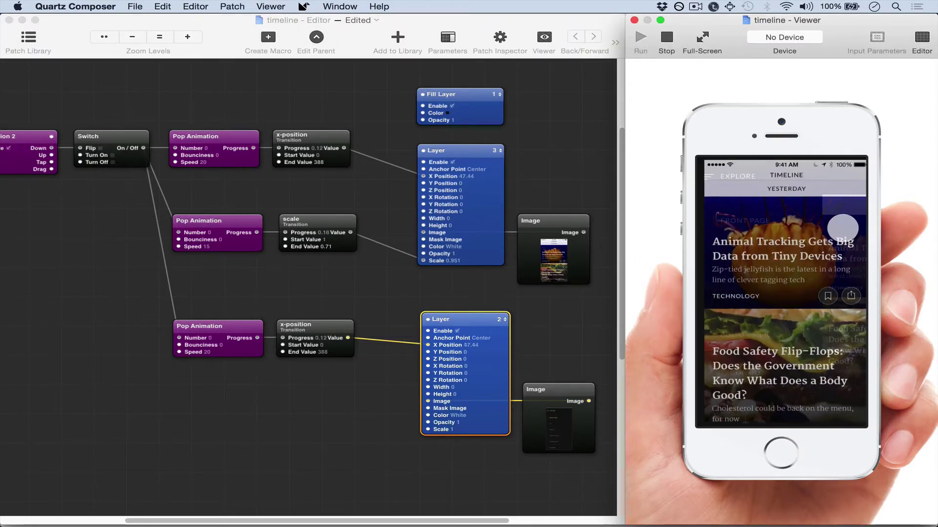
{"action": "left_click", "coordinate": [841, 227]}
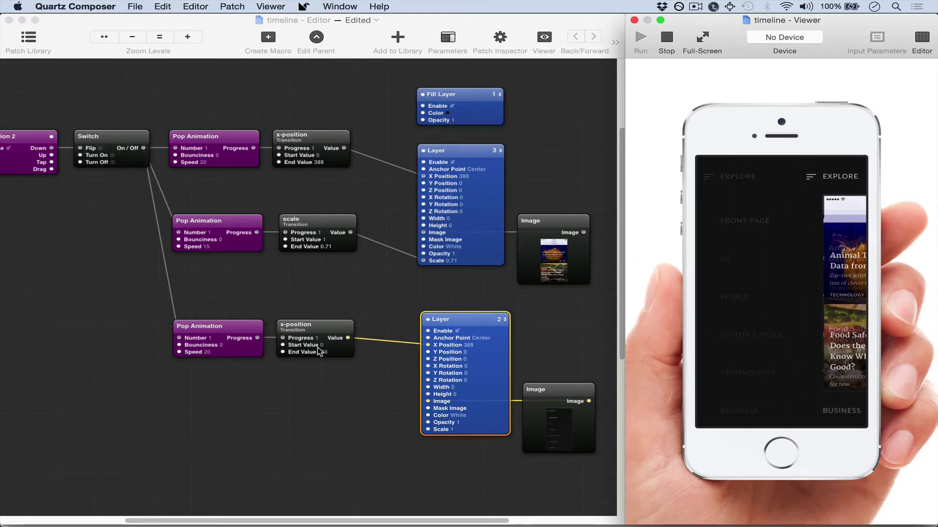
{"action": "left_click_drag", "start_coordinate": [320, 352], "coordinate": [287, 351]}
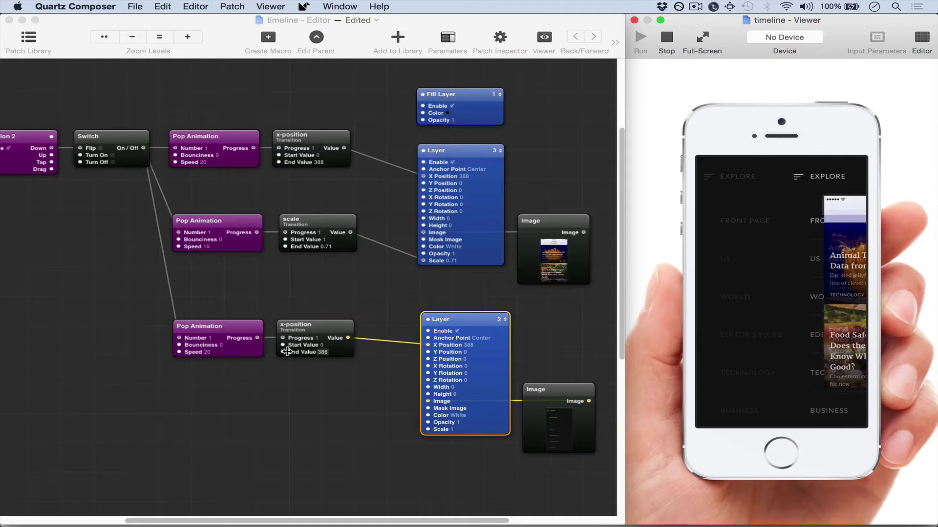
{"action": "left_click", "coordinate": [325, 352]}
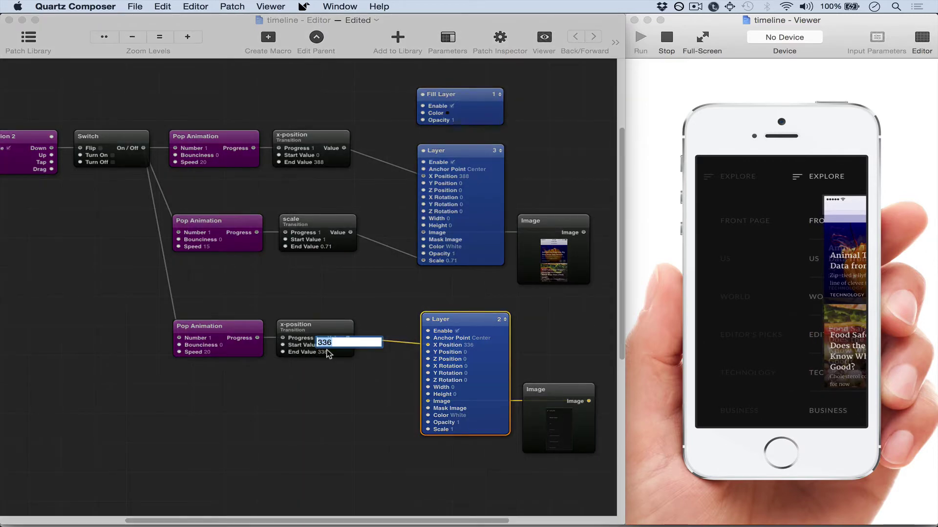
{"action": "type", "text": "0"}
{"action": "key", "text": "Return"}
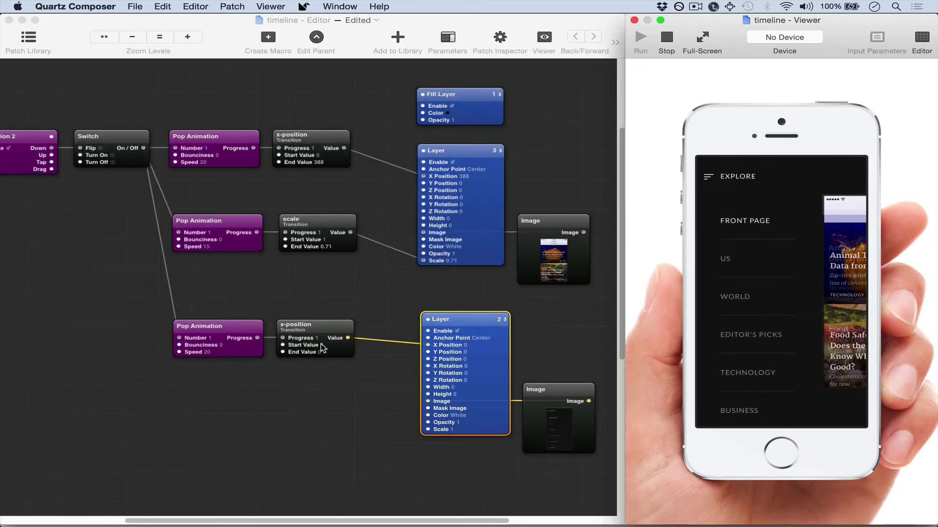
{"action": "left_click", "coordinate": [322, 348]}
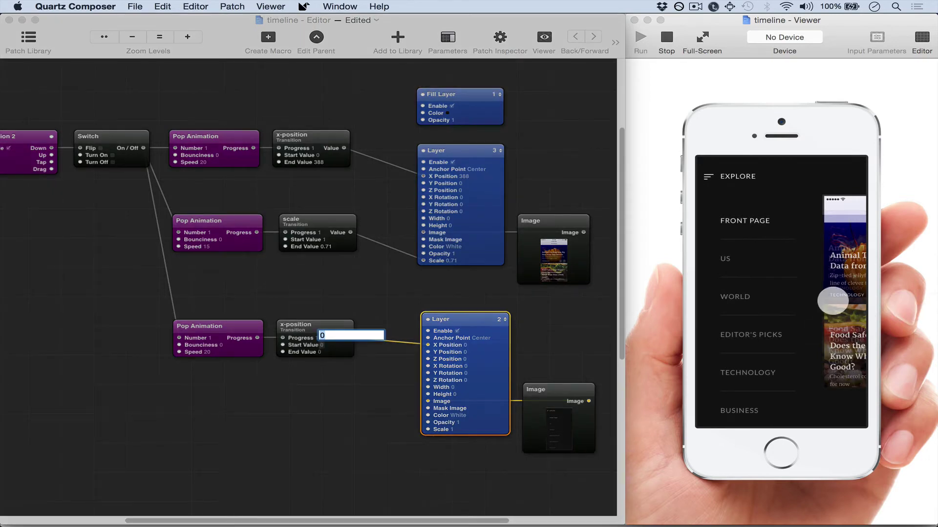
{"action": "left_click", "coordinate": [698, 299]}
Step: Tap the Viewer prototype repeatedly to check the menu slides in from the left
{"action": "left_click", "coordinate": [699, 299]}
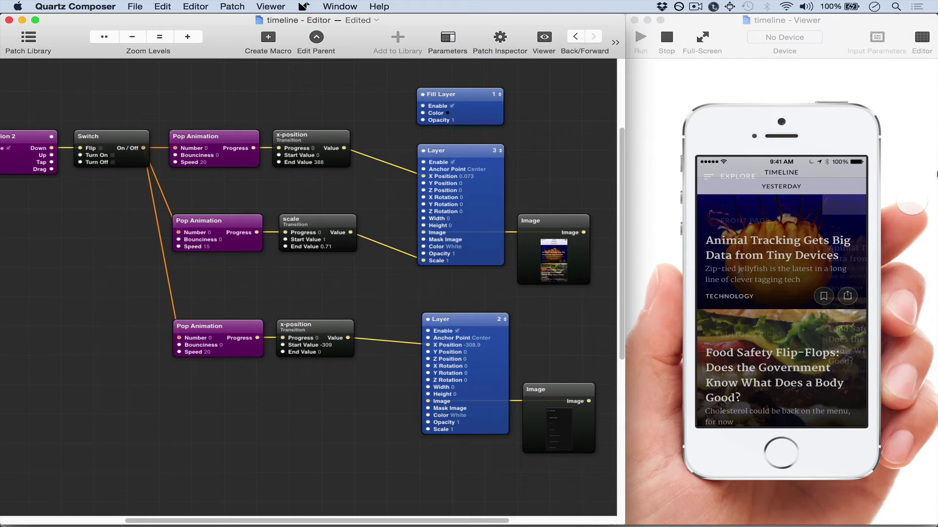
{"action": "left_click", "coordinate": [782, 220]}
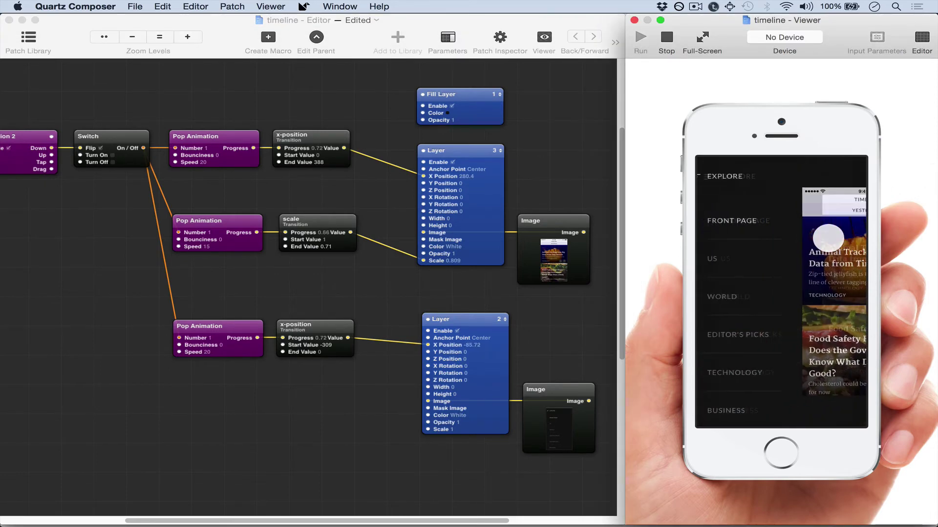
{"action": "left_click", "coordinate": [829, 239]}
{"action": "left_click", "coordinate": [828, 238]}
{"action": "left_click", "coordinate": [829, 238]}
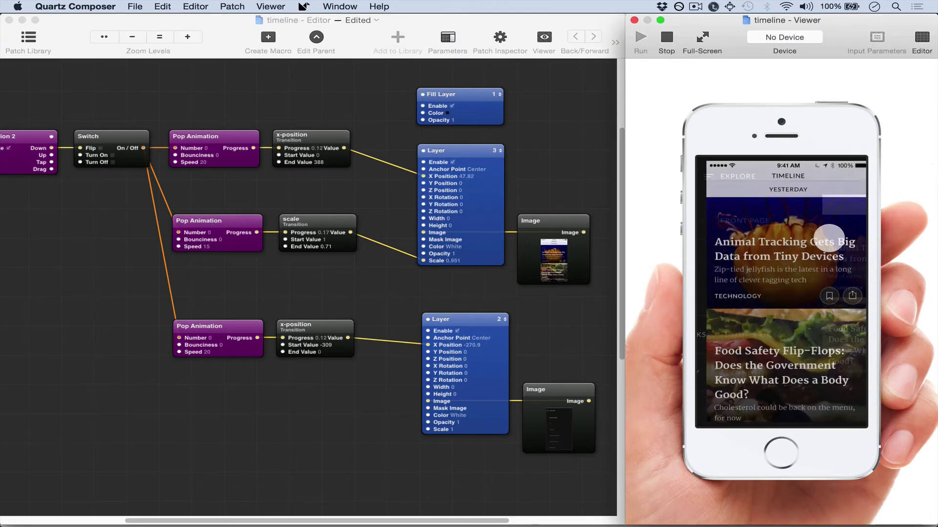
{"action": "left_click", "coordinate": [542, 337]}
Step: Select Layer 4 with its Image patch, nudge them right, and untick Layer 4's Enable
{"action": "scroll", "coordinate": [511, 254], "scroll_direction": "down", "scroll_amount": 5}
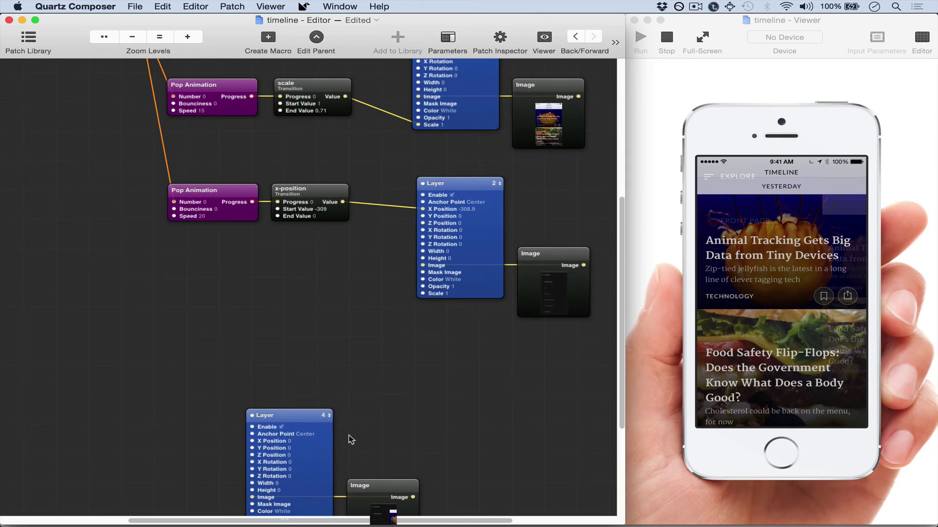
{"action": "left_click_drag", "start_coordinate": [458, 446], "coordinate": [373, 370]}
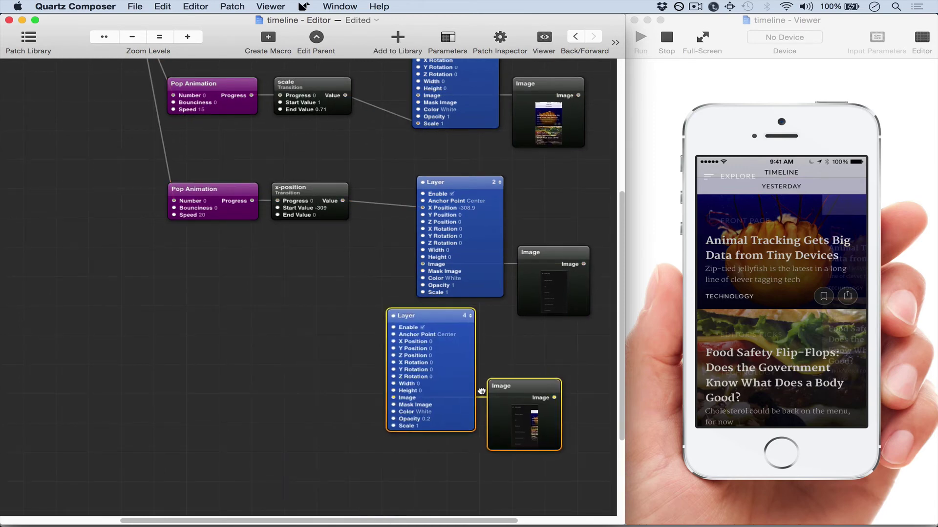
{"action": "left_click_drag", "start_coordinate": [481, 391], "coordinate": [501, 398]}
{"action": "left_click", "coordinate": [443, 335]}
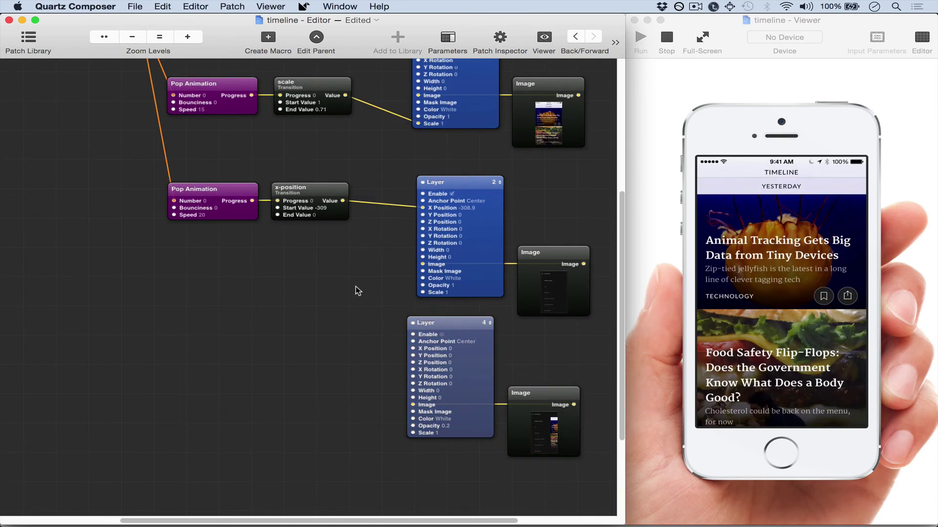
{"action": "left_click_drag", "start_coordinate": [341, 283], "coordinate": [347, 441]}
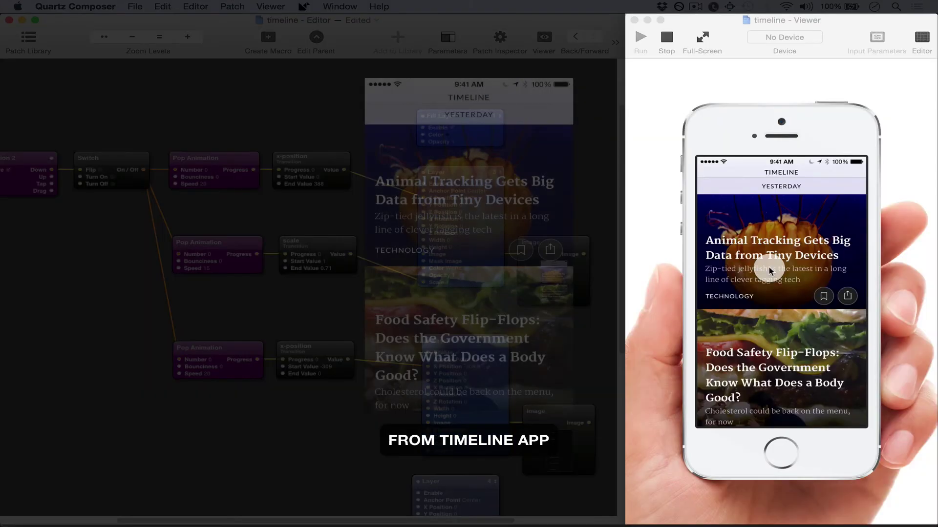
Step: Tap the Viewer prototype to open and close the menu without the reference overlay
{"action": "left_click", "coordinate": [770, 270]}
{"action": "left_click", "coordinate": [838, 211]}
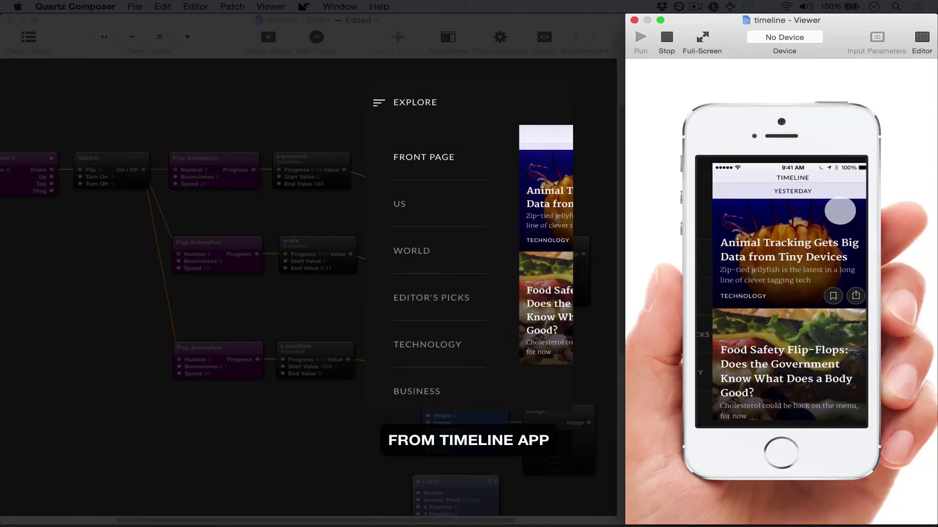
{"action": "left_click", "coordinate": [839, 211]}
{"action": "left_click", "coordinate": [841, 212]}
{"action": "left_click", "coordinate": [836, 215]}
{"action": "left_click", "coordinate": [832, 215]}
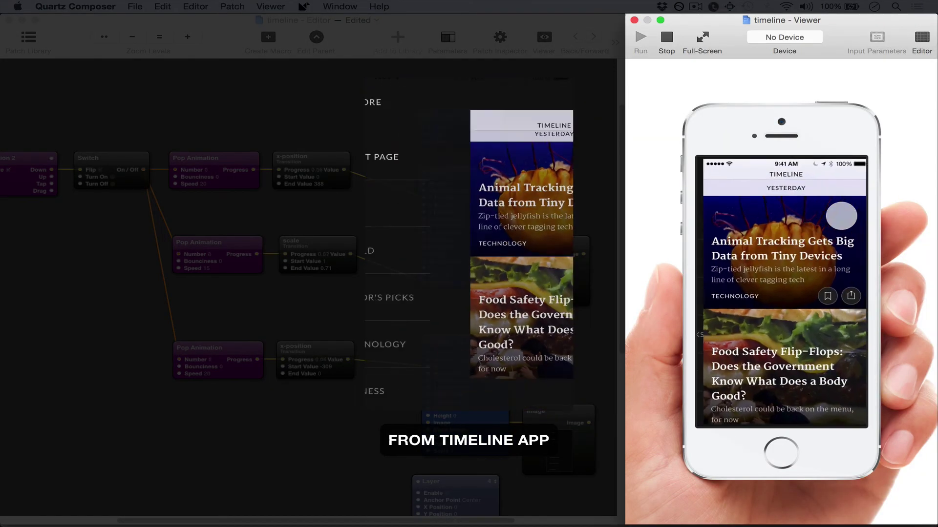
{"action": "left_click", "coordinate": [305, 216]}
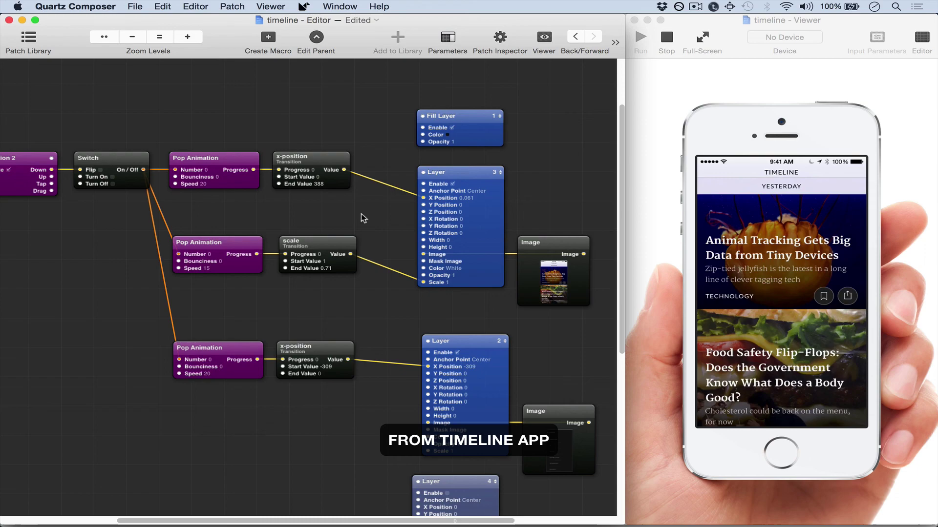